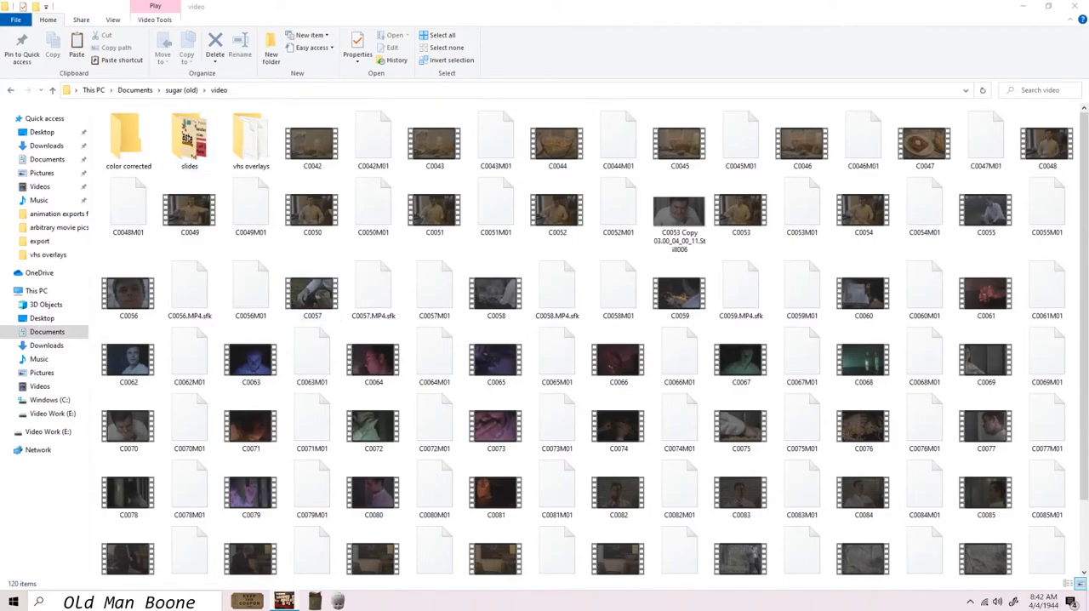
Step: Start a new project with the 4K 16:9 24p (4096x2304, 23.976 fps) template
scroll(493, 208, down, 2)
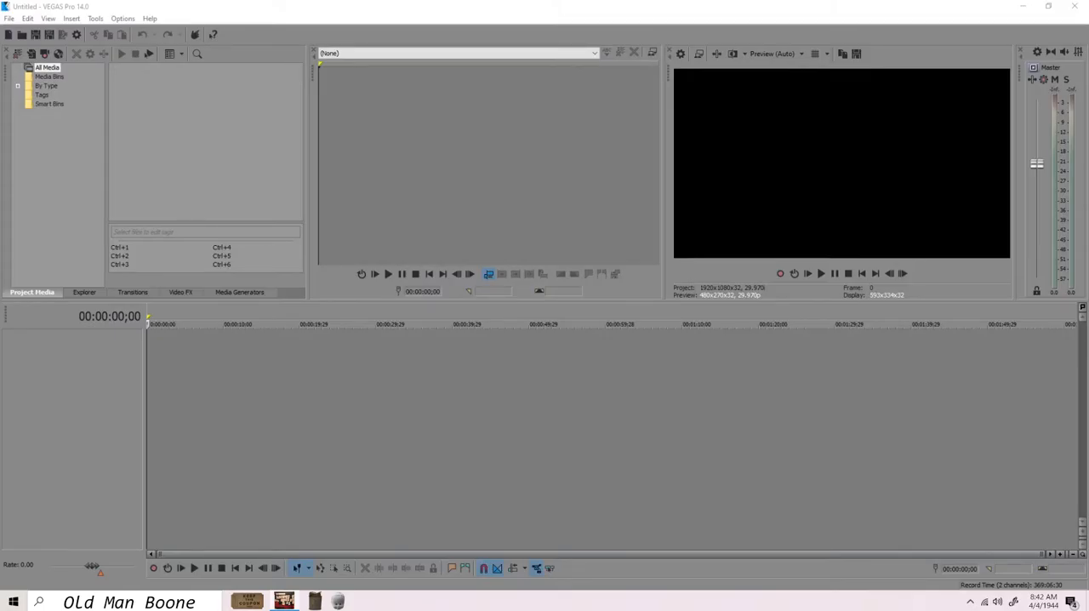
click(9, 17)
click(21, 31)
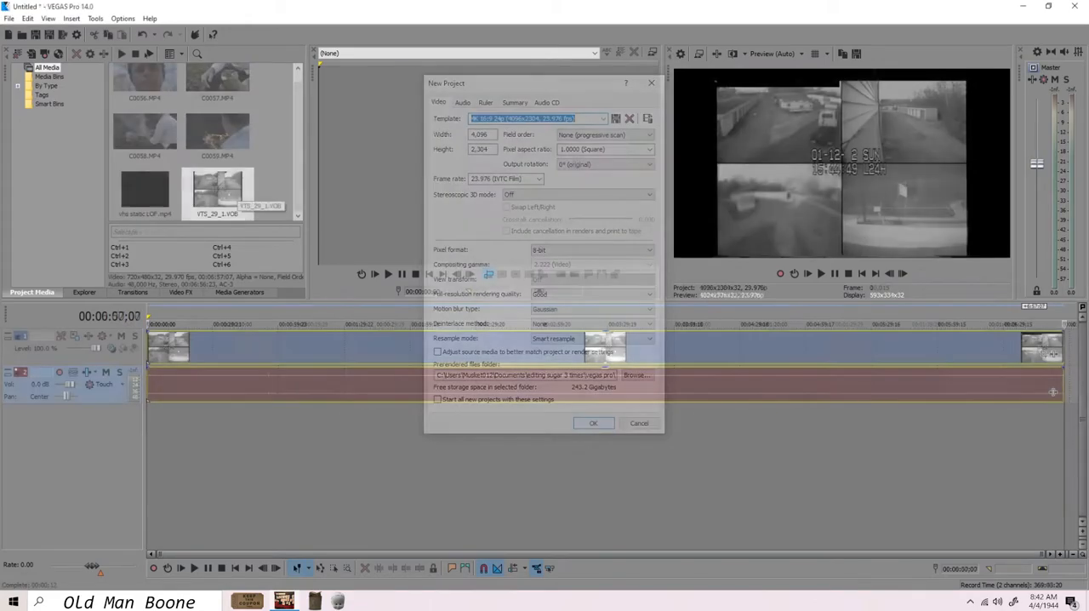
Step: Crop the VTS_29_1 clip to a thin strip about 720.5 wide and 11.1 high along the bottom of its frame
right_click(235, 340)
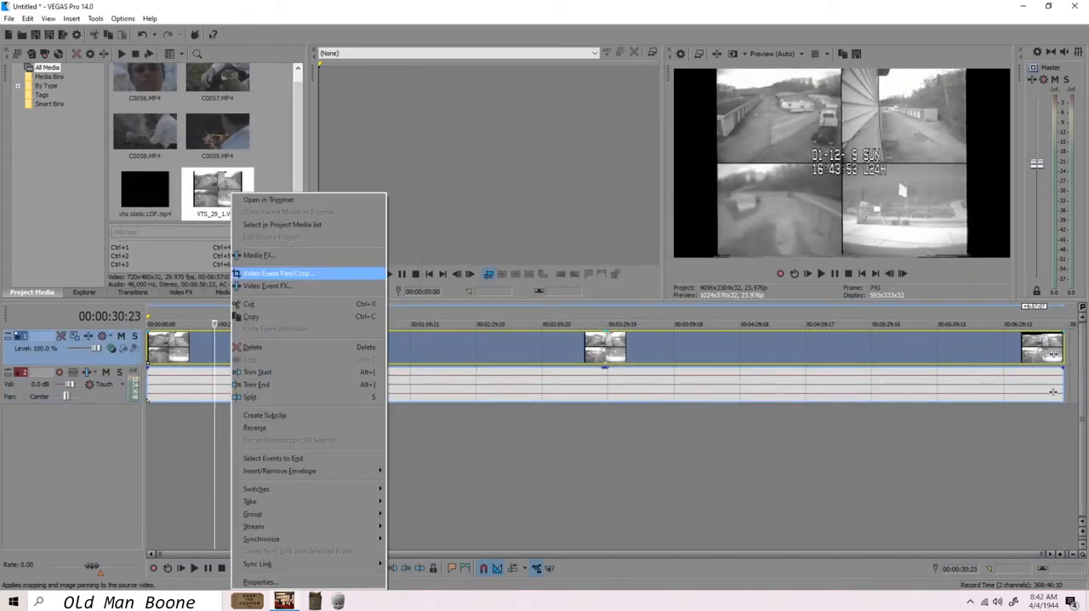
click(292, 284)
drag(674, 227, 635, 252)
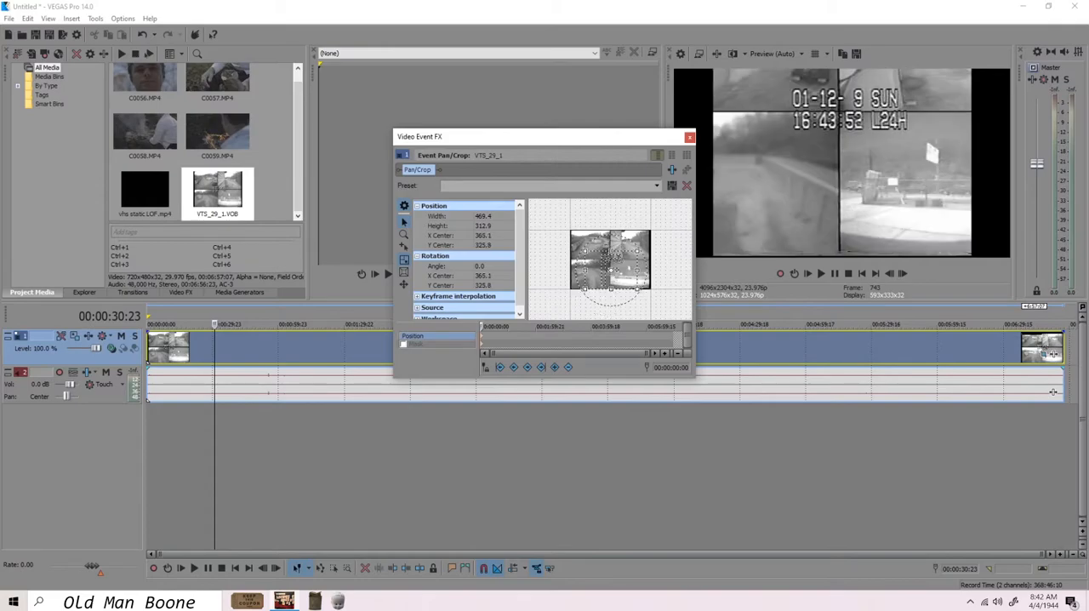
click(404, 272)
drag(549, 317, 573, 307)
click(404, 260)
drag(573, 251, 547, 268)
drag(651, 268, 673, 306)
click(485, 225)
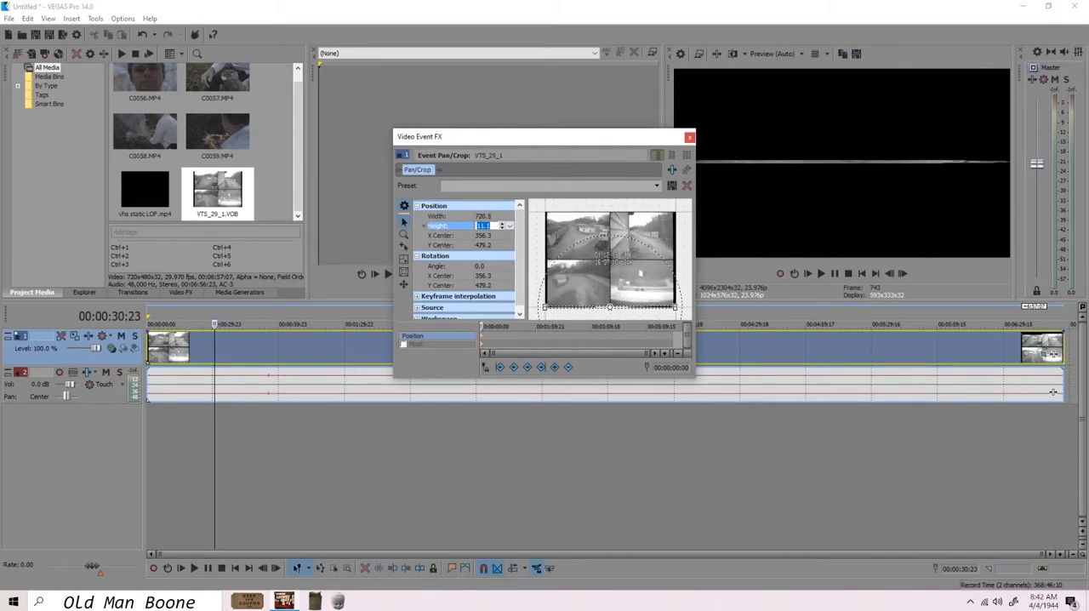
click(690, 137)
click(393, 347)
right_click(369, 347)
click(435, 285)
right_click(433, 348)
click(463, 253)
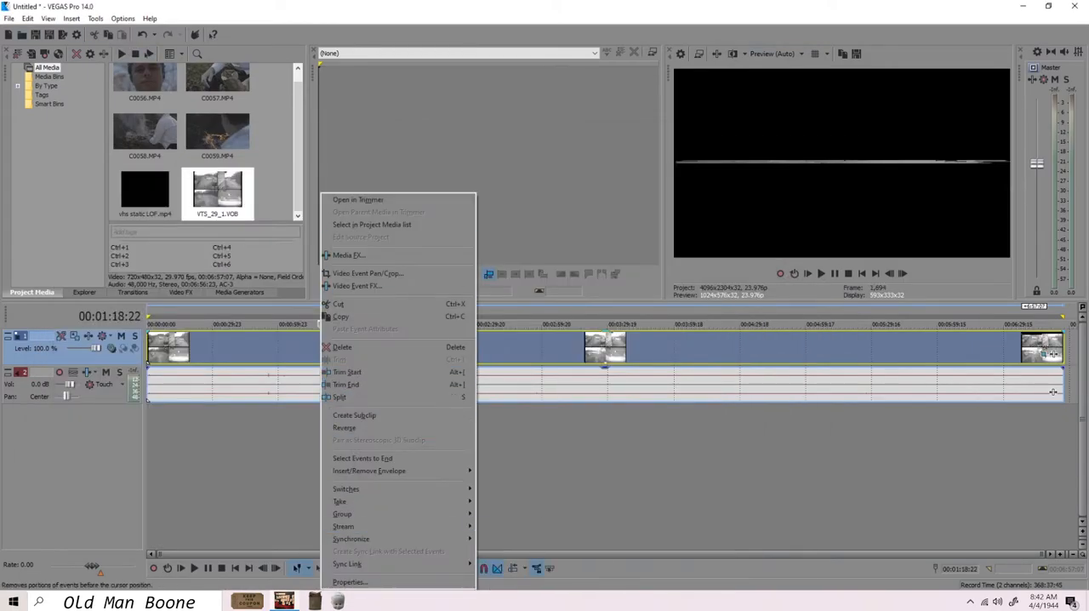
key(Escape)
Step: Add C0058.MP4 to the timeline beneath the VTS_29_1 clip and move the VTS_29_1 audio to the lowest track
drag(145, 136, 407, 467)
click(495, 385)
drag(494, 384, 495, 498)
click(197, 422)
drag(197, 422, 224, 422)
Step: Refine the VTS_29_1 crop to a strip about 8.6 high, centred at about 360.5, 474.0
click(201, 347)
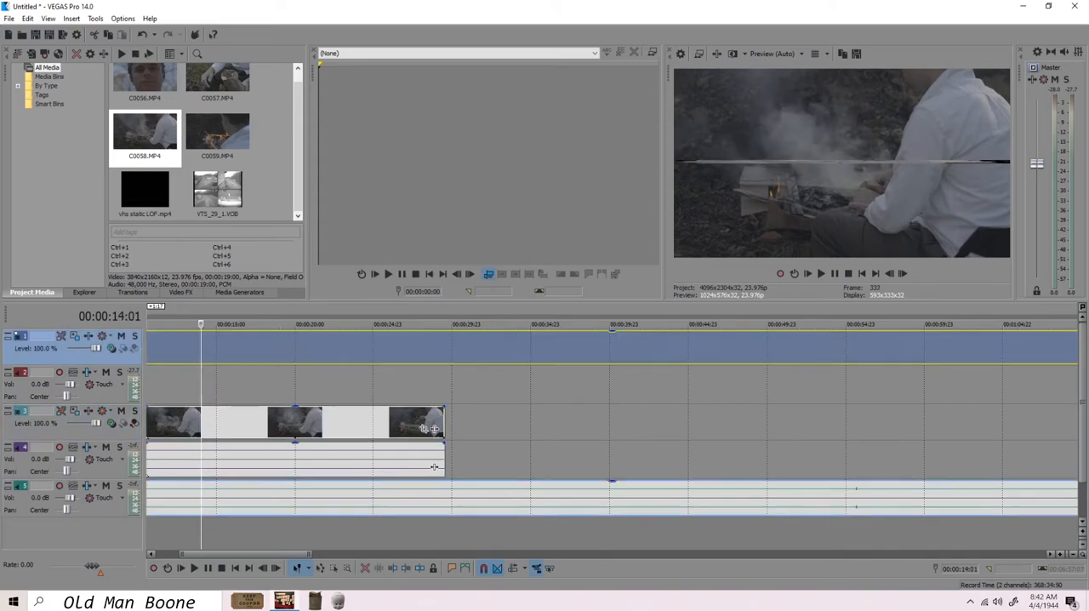
right_click(201, 347)
click(242, 253)
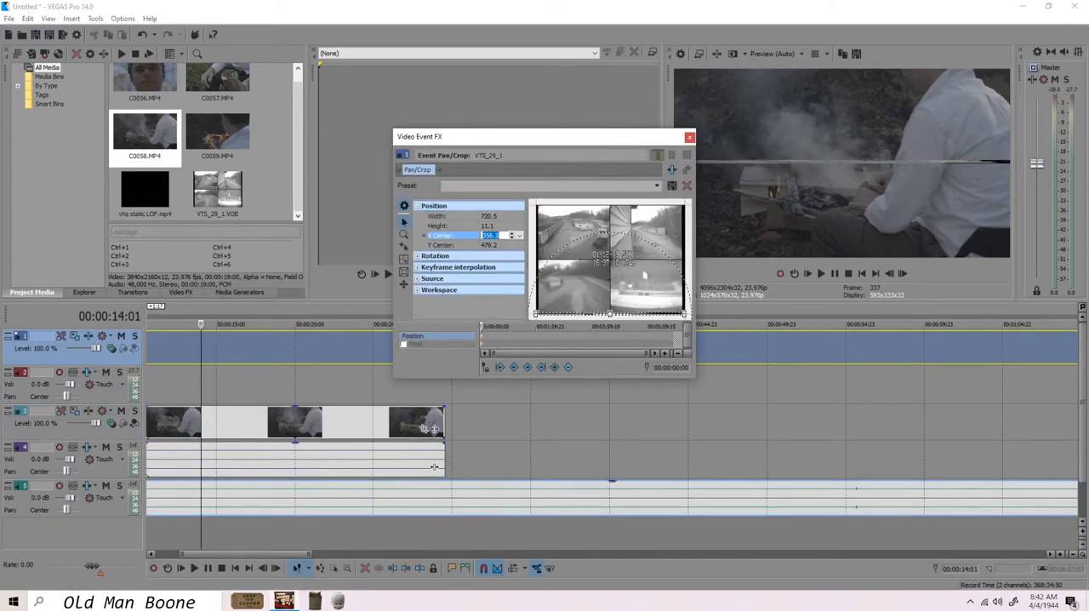
drag(610, 308, 610, 236)
drag(528, 136, 413, 98)
drag(498, 175, 498, 202)
mouse_move(511, 228)
mouse_down()
mouse_move(514, 249)
mouse_move(499, 208)
mouse_move(508, 222)
mouse_up()
drag(572, 277, 570, 276)
drag(425, 234, 422, 234)
drag(497, 192, 496, 274)
click(303, 252)
drag(528, 236, 537, 240)
click(575, 100)
Step: Reopen the VTS_29_1 crop and shift the strip down to a centre of about 360.5, 477.0
scroll(321, 347, down, 2)
click(321, 348)
scroll(321, 347, down, 4)
click(263, 347)
right_click(290, 347)
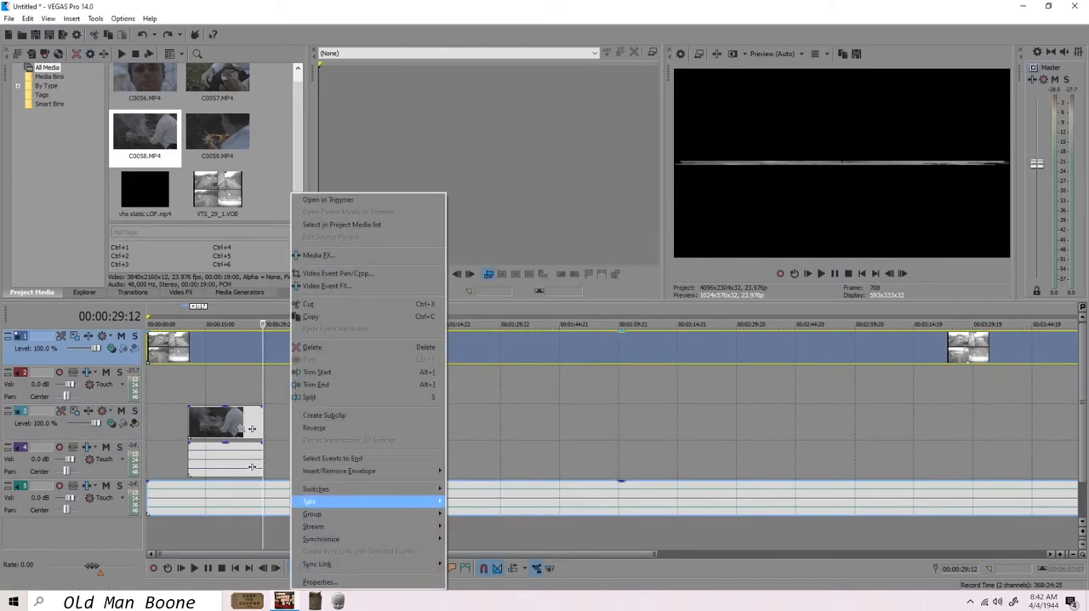
click(320, 255)
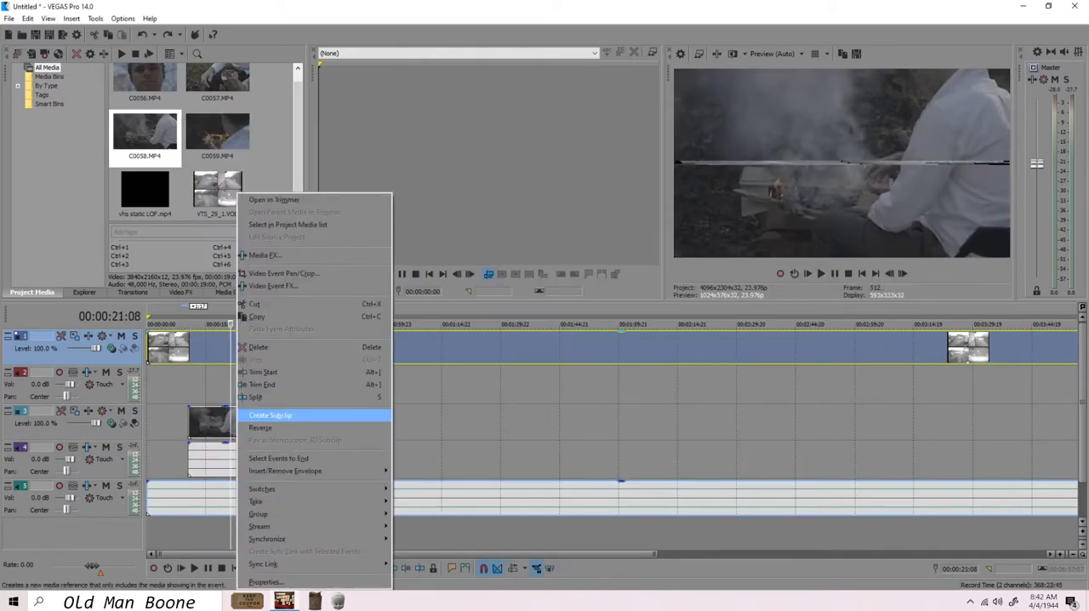
click(281, 416)
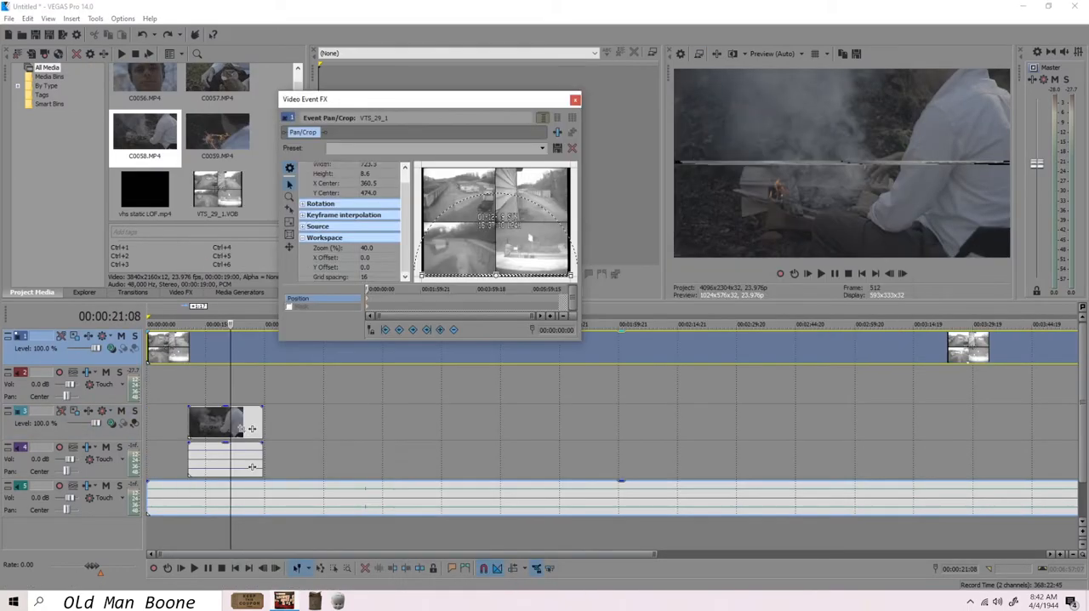
scroll(503, 223, up, 3)
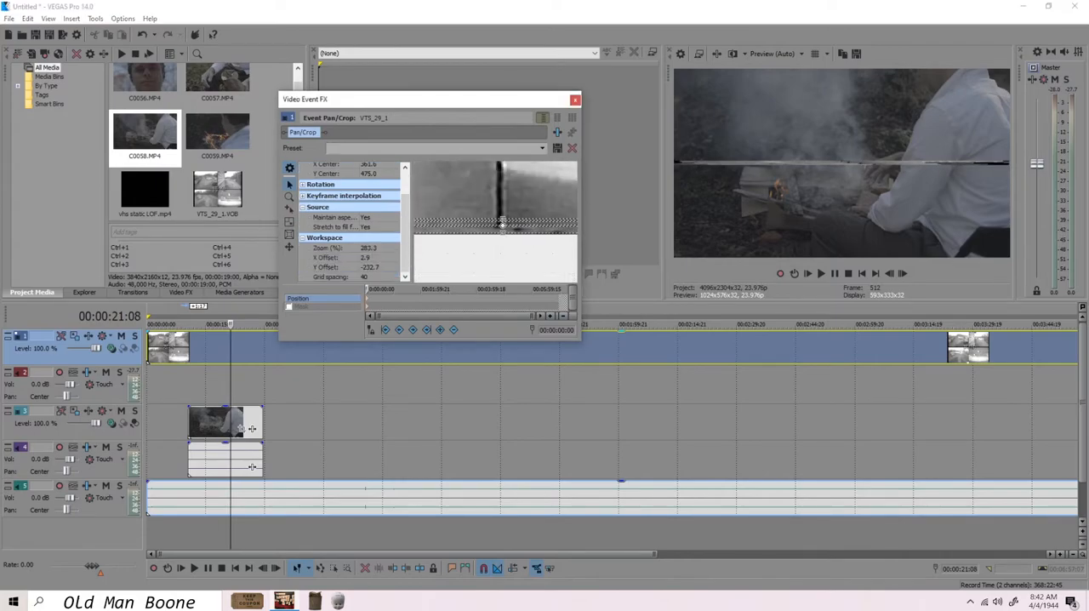
drag(497, 225, 503, 228)
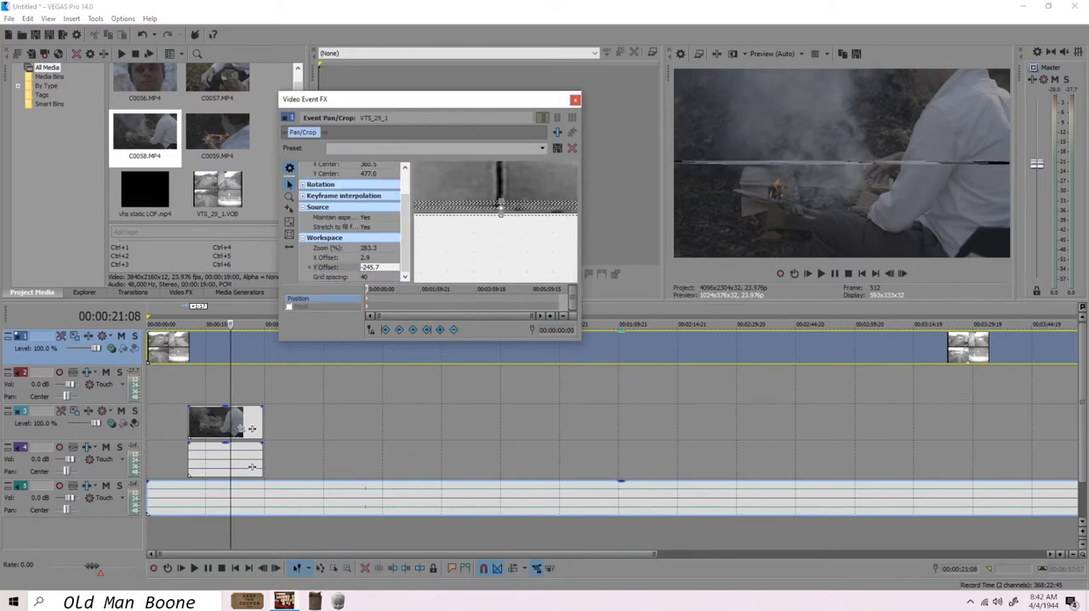
Step: Rotate the VTS_29_1 crop to 180 degrees and resize it to about 735.5 by 376.7, centred at about 366.7, 661.1
scroll(500, 202, down, 1)
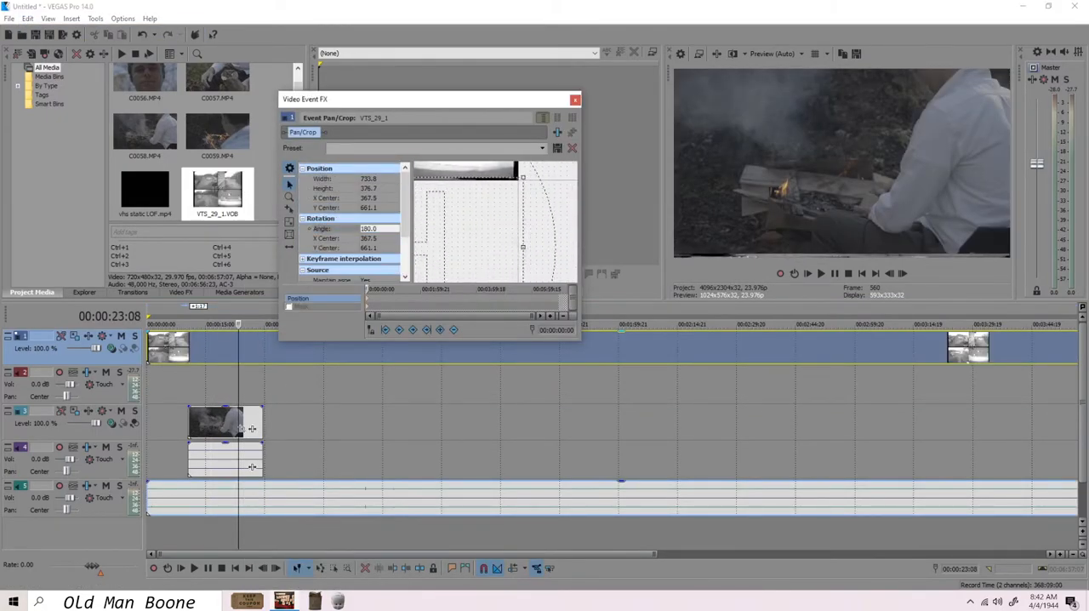
scroll(350, 225, down, 3)
click(377, 246)
click(376, 276)
scroll(351, 225, up, 3)
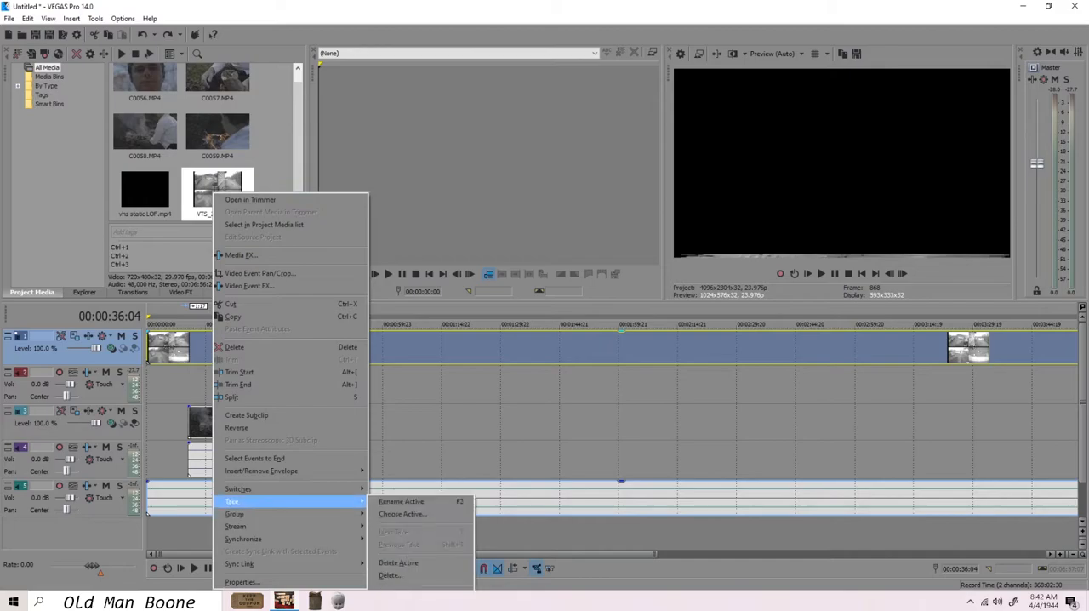
click(243, 583)
click(490, 109)
click(516, 109)
click(459, 109)
click(582, 409)
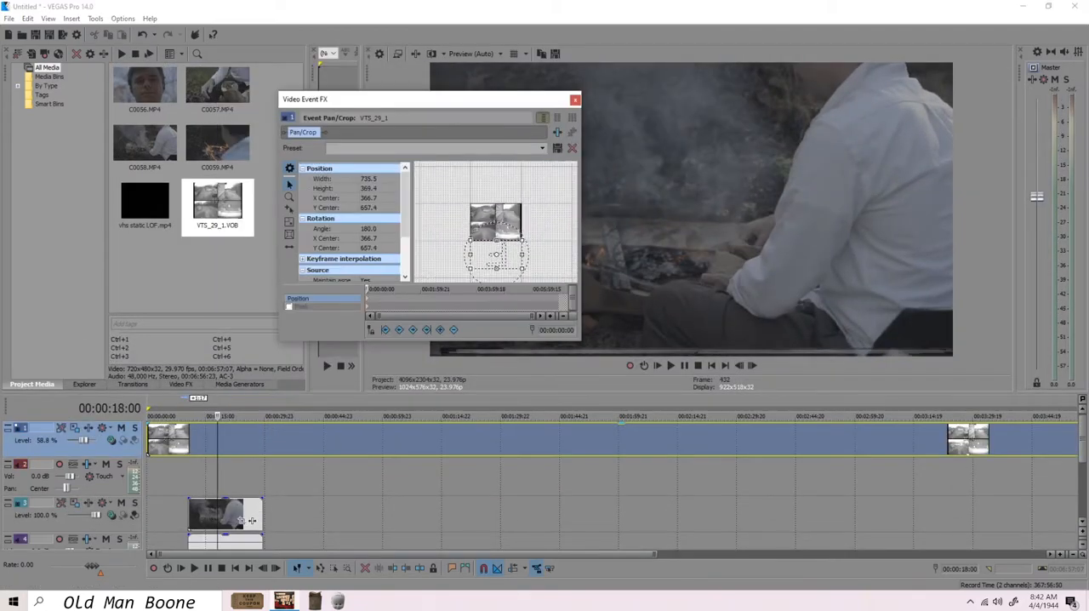
Step: Crop the vhs static LOF clip so the static fills the frame, centring the crop at about 355.0, 300.3
drag(522, 255, 522, 254)
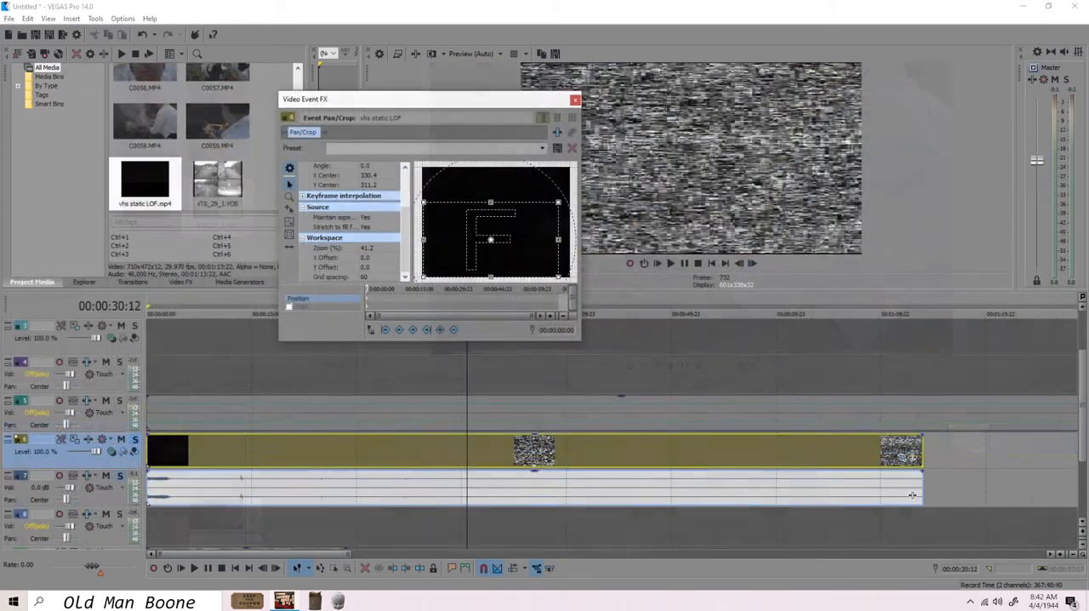
drag(496, 239, 492, 239)
drag(560, 203, 563, 199)
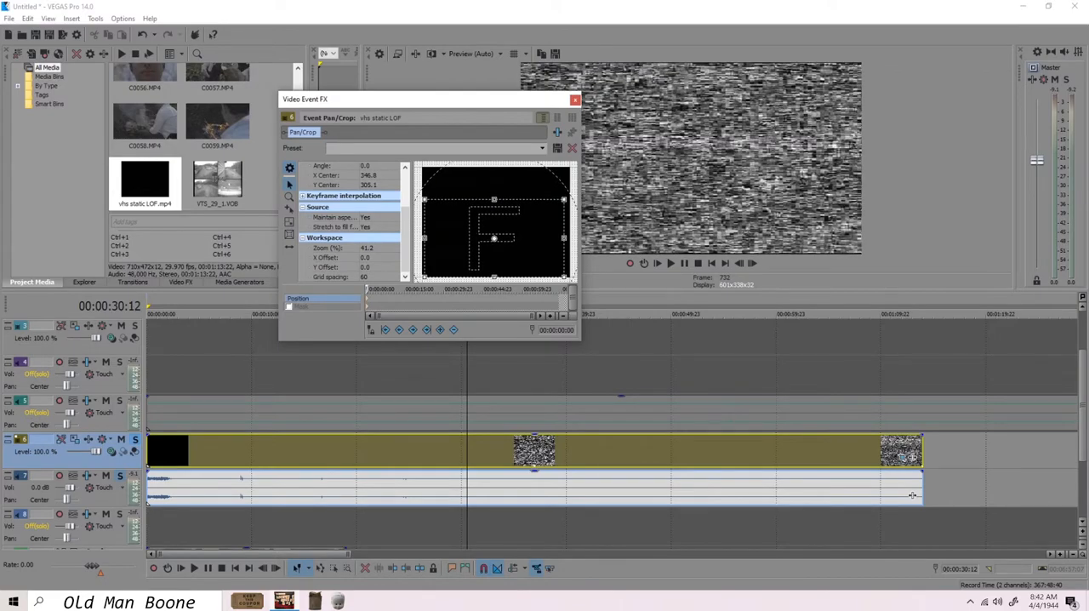
drag(494, 200, 493, 197)
drag(561, 197, 566, 197)
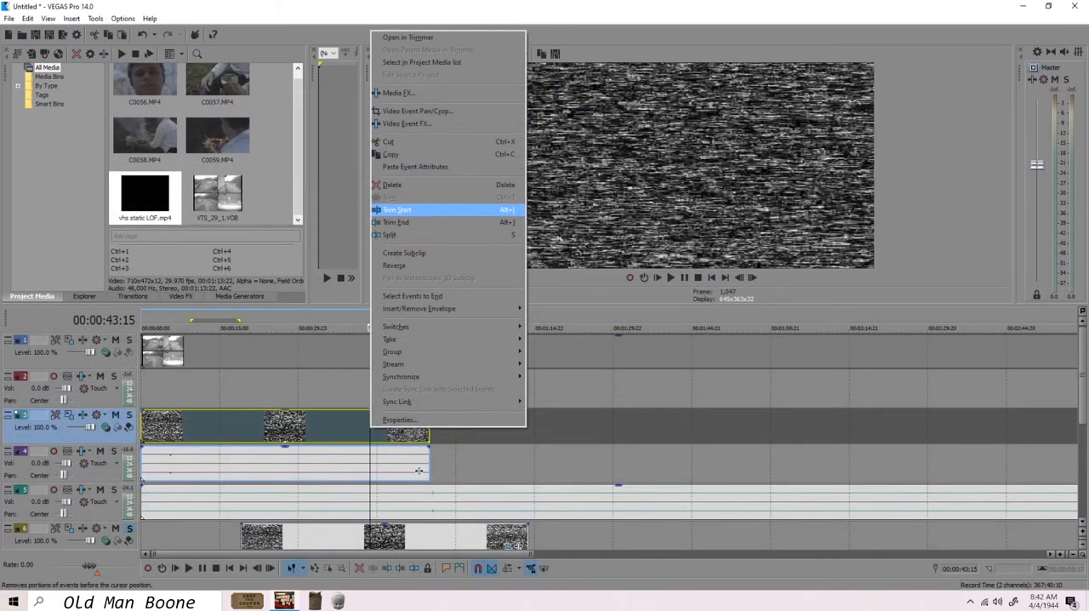
Step: Delete audio track 4, which holds the sound of the short VHS static clip
click(437, 210)
right_click(26, 468)
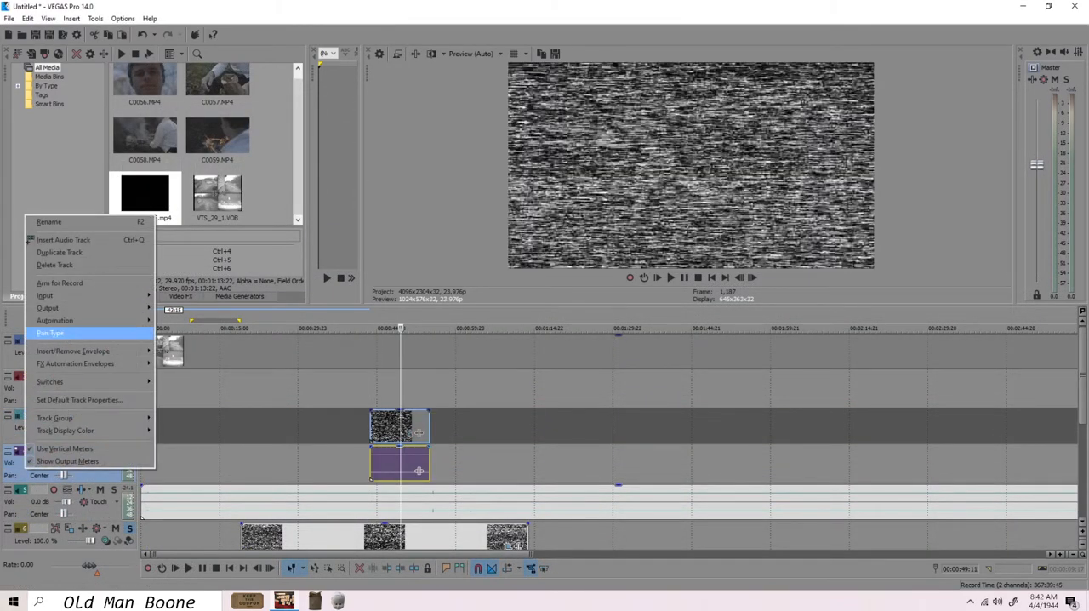
click(54, 265)
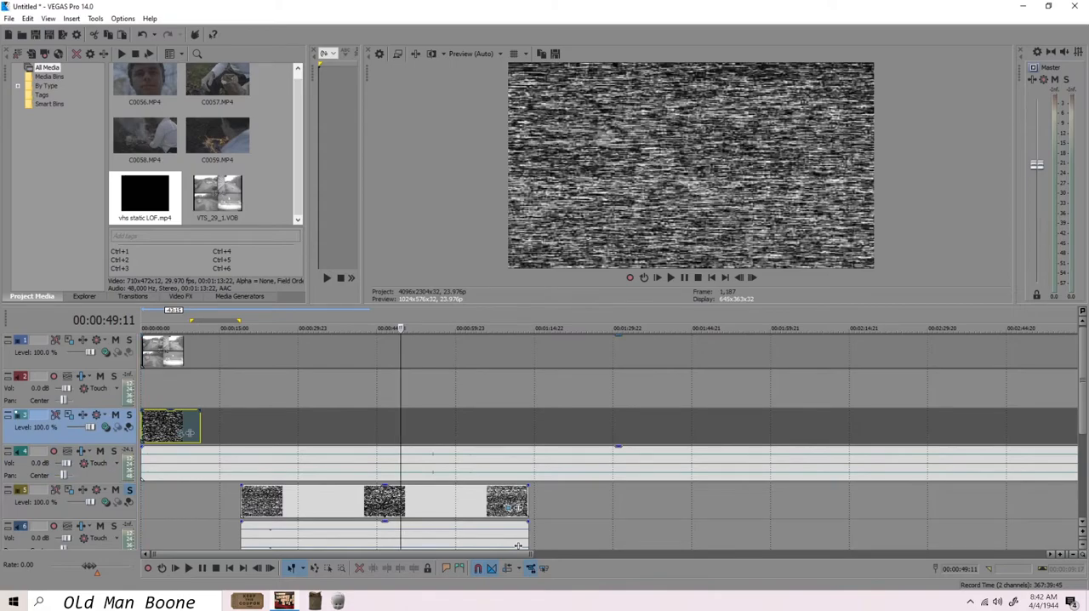
Step: Play back the start of the timeline and select the long audio clip on track 4
click(153, 350)
key(space)
key(w)
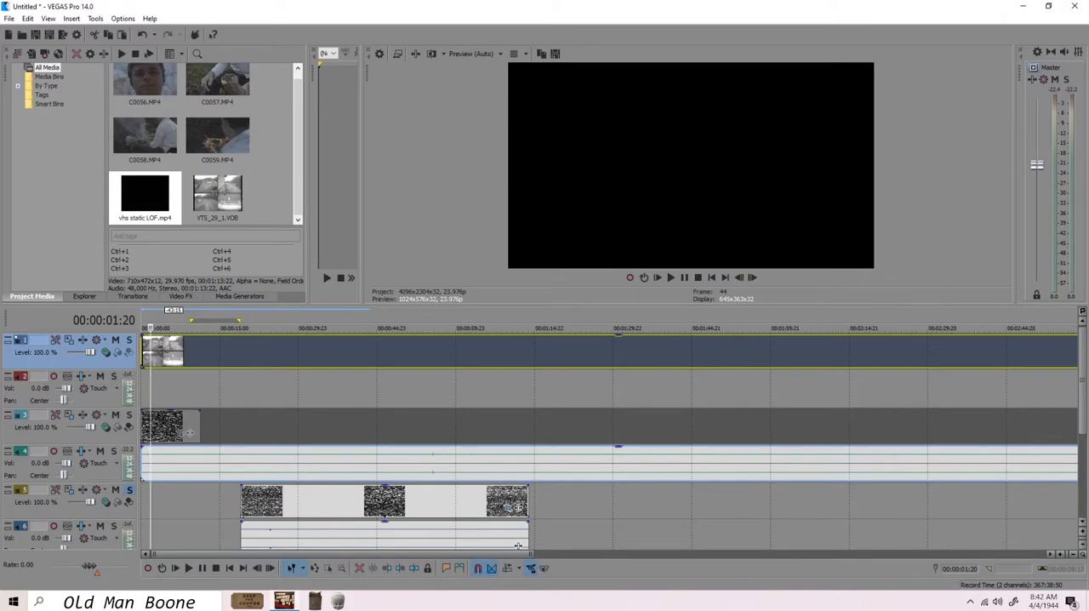
click(149, 464)
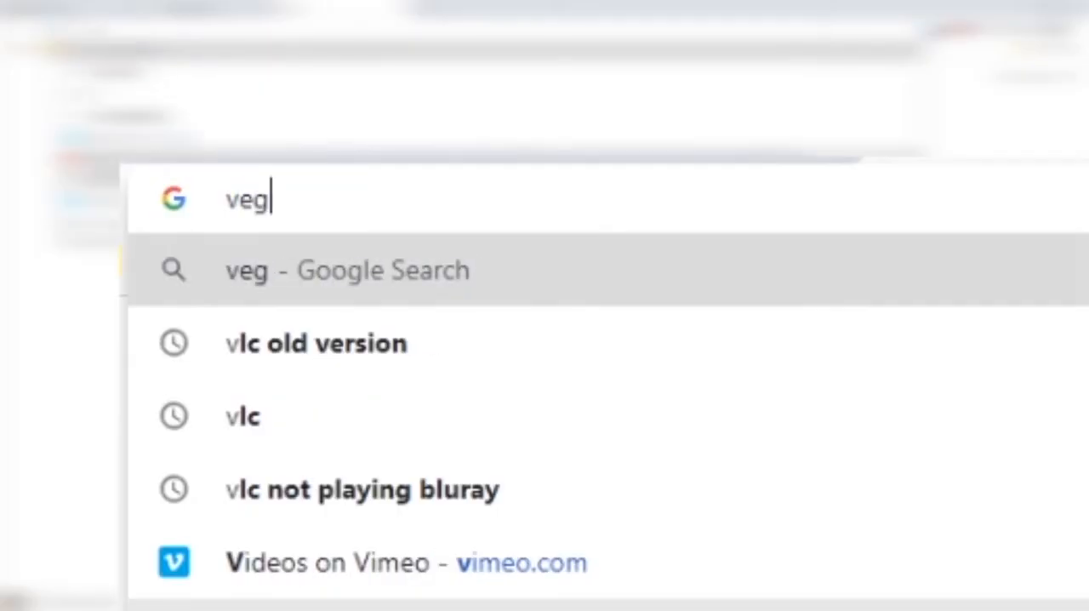
Step: Switch to the web browser and enter a search beginning with "vegas pro how to"
text(as pro )
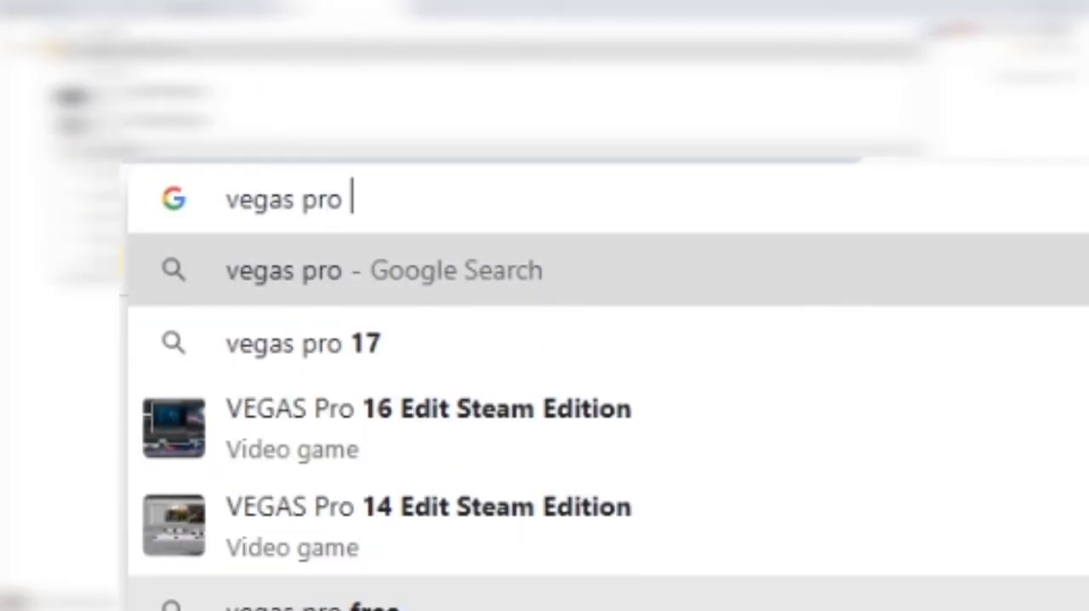
text(how to)
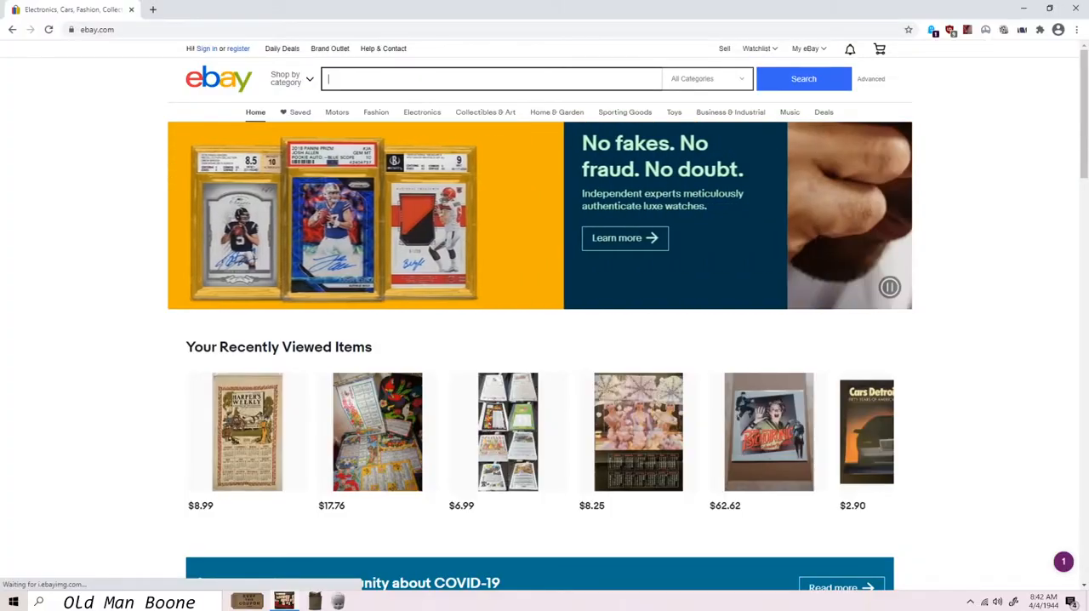
Step: Search eBay for "ranma 1/2"
text(ra)
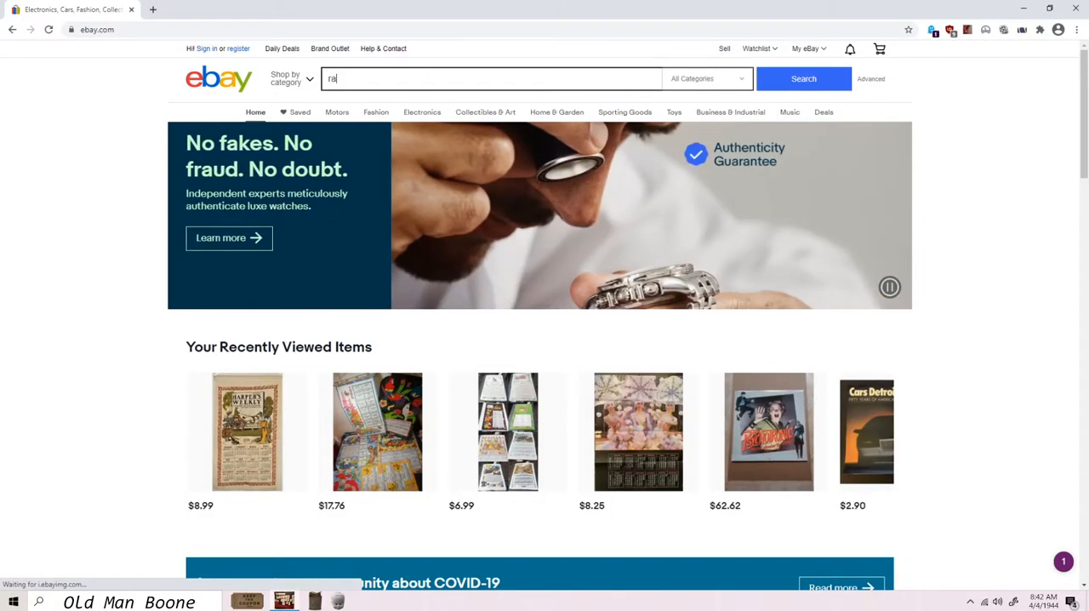
text(nma 1)
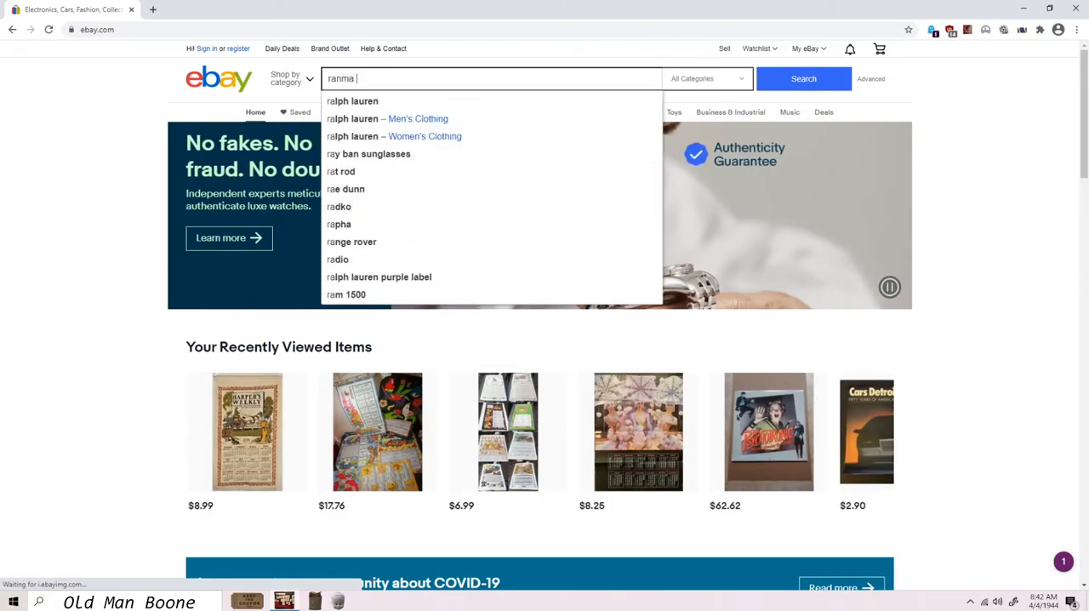
text(/)
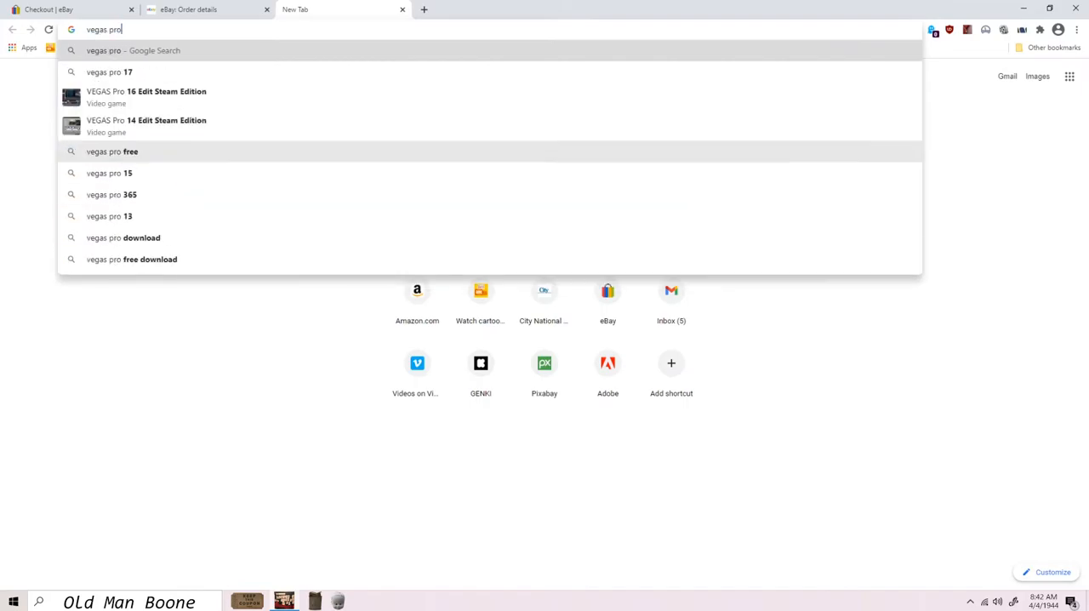
Step: Search the web for "vegas pro how to separate audio from video" and expand the related question about separating audio in Vegas
text(how to)
click(198, 137)
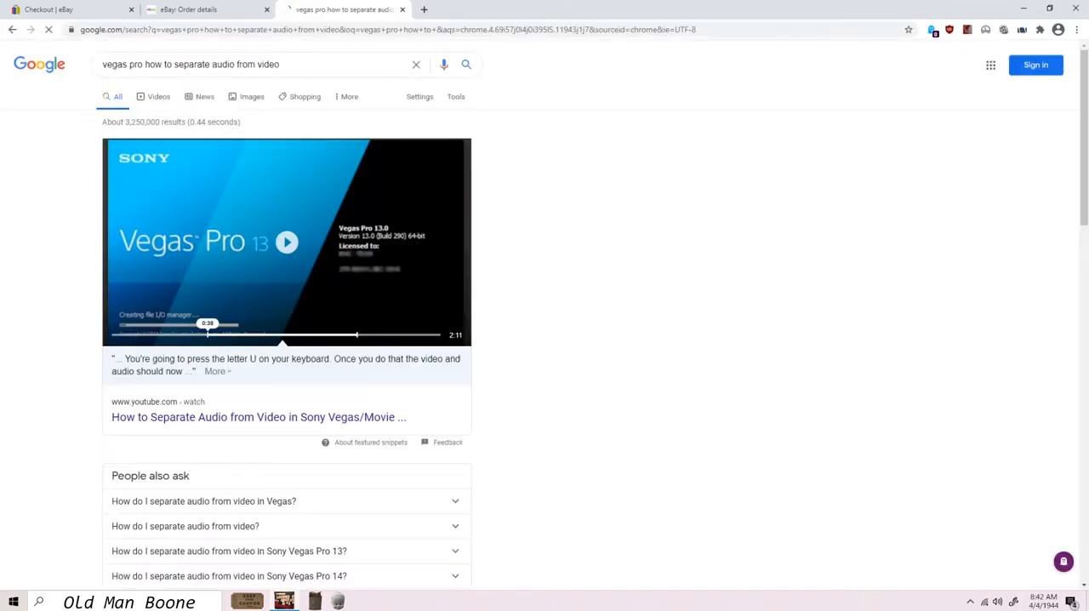
scroll(287, 340, down, 2)
click(204, 388)
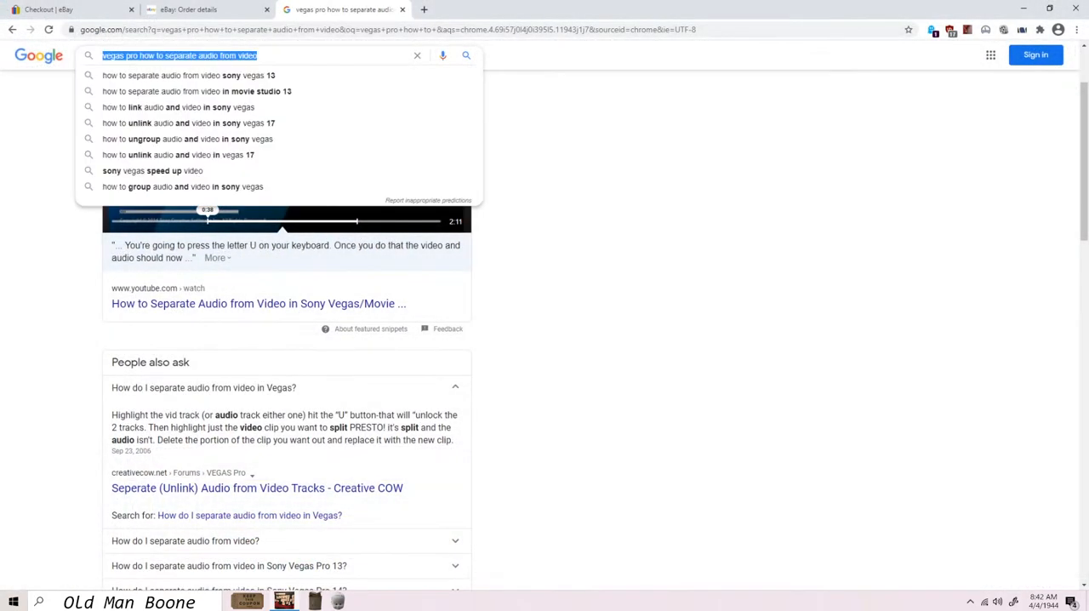
Step: Search the web for "how to I add fx in vegas pro" and open the article on adding or editing video transitions in a new tab
text(how to l add fx in vegas pro)
key(Return)
scroll(287, 332, down, 3)
click(204, 236)
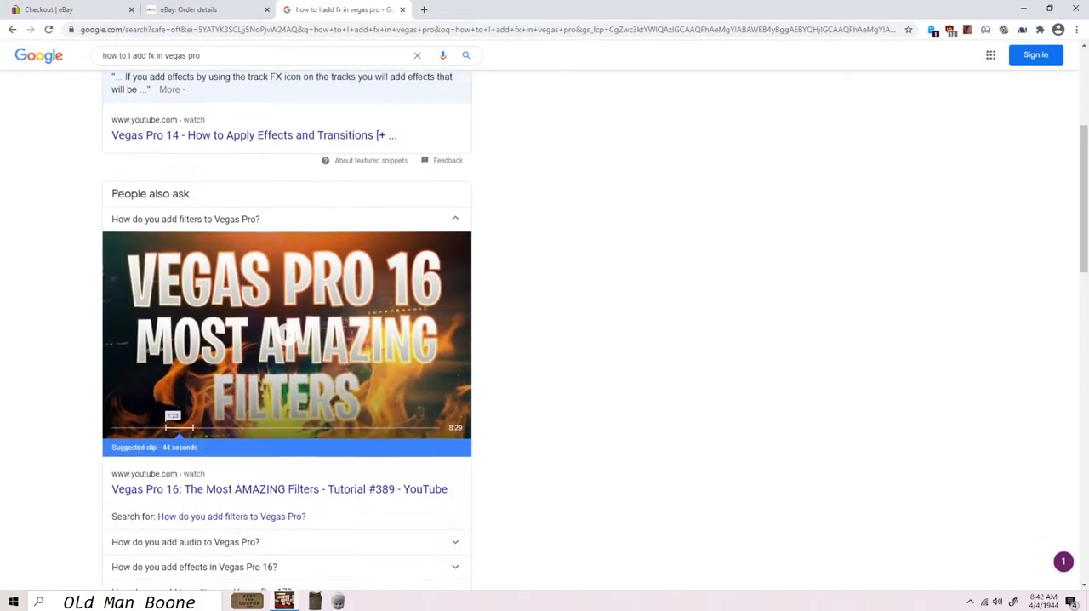
scroll(287, 341, down, 6)
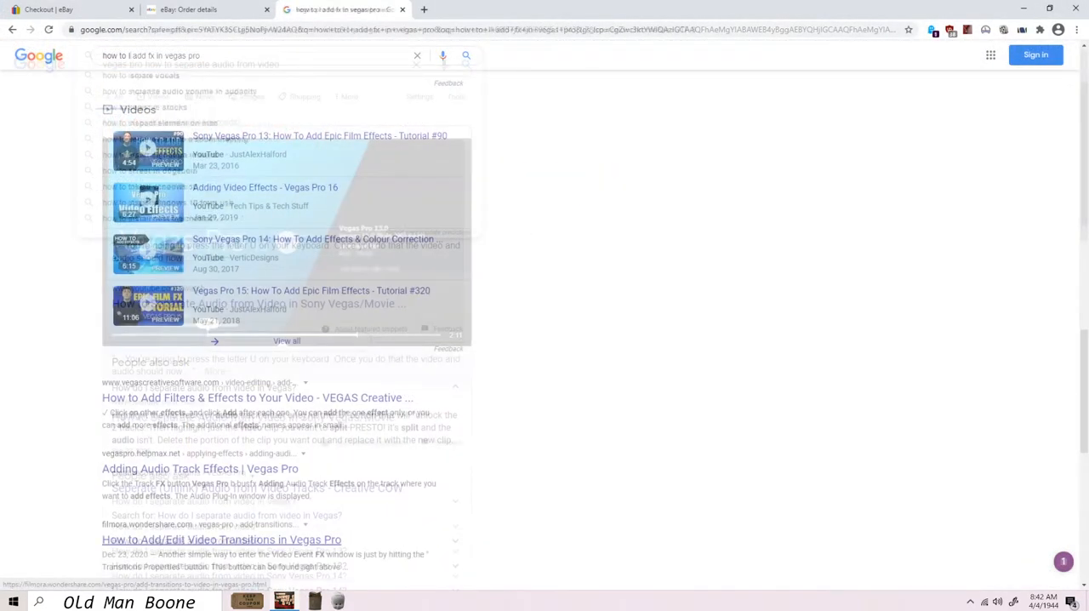
middle_click(257, 397)
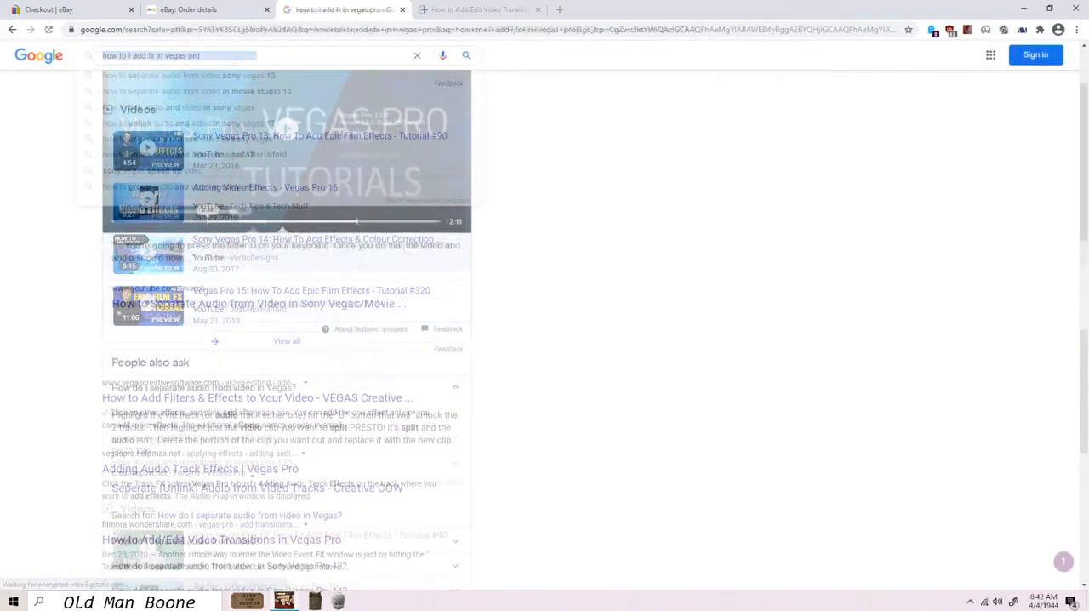
scroll(544, 323, down, 5)
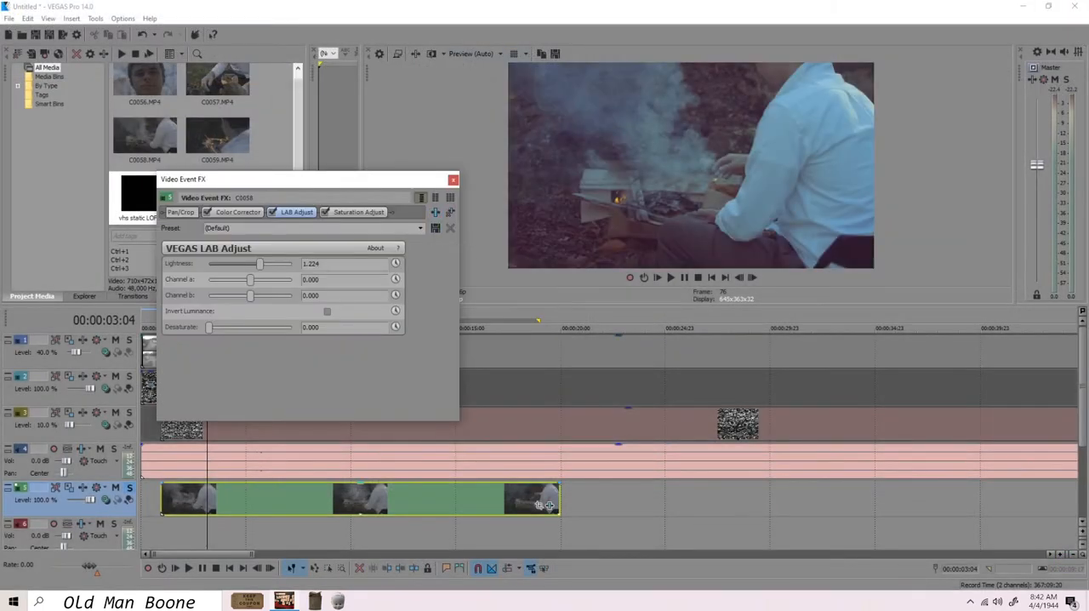
Step: Show the Color Corrector settings in the C0058 clip's effect chain
click(237, 213)
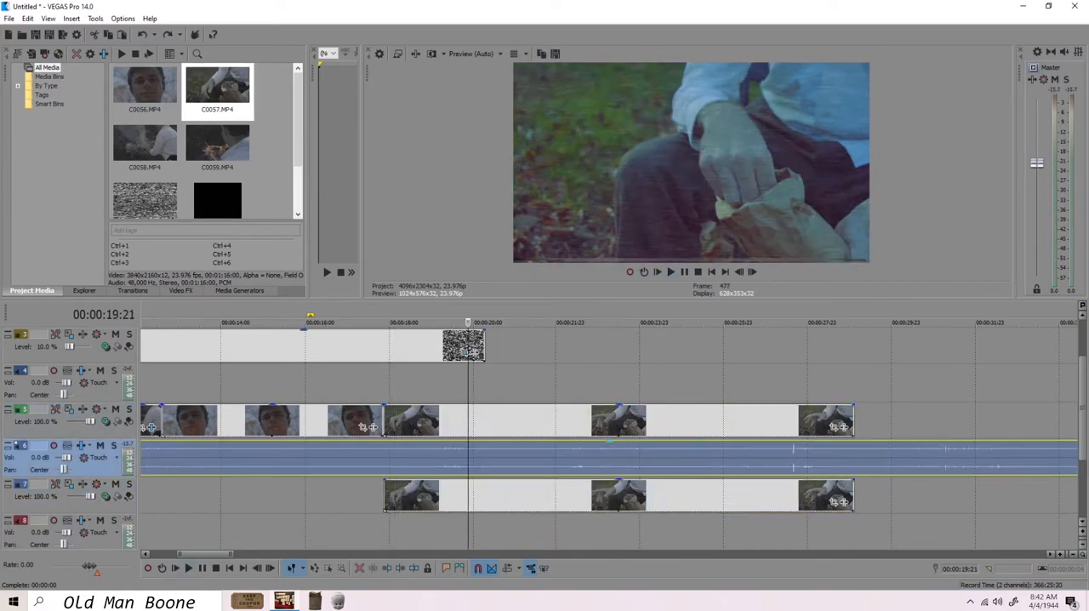
Step: Trim the end of the C0057 clip on track 5 at 00:00:19:21
right_click(460, 417)
click(468, 427)
right_click(468, 428)
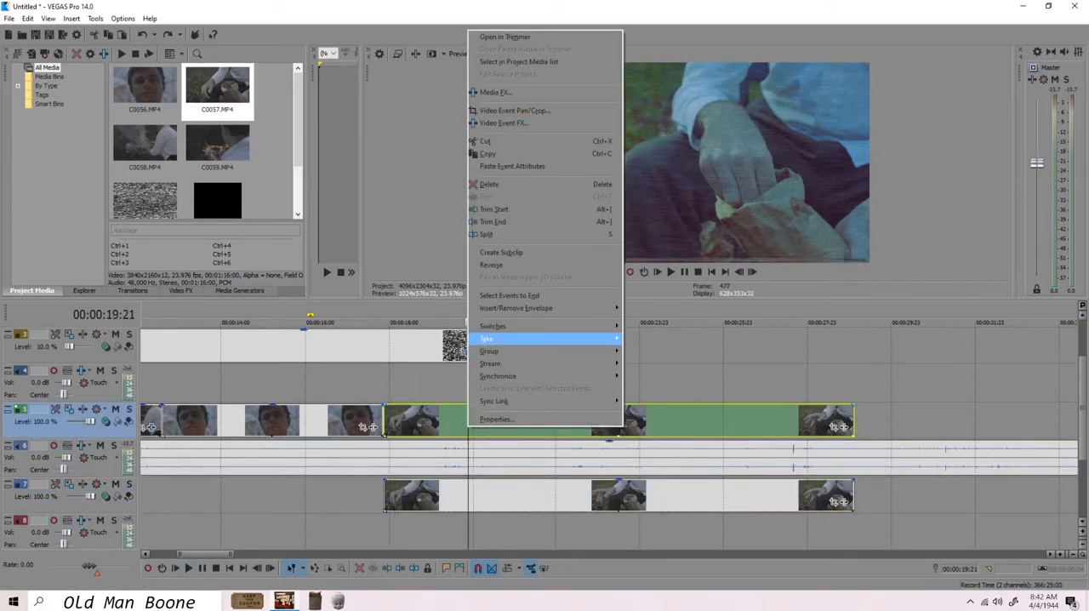
click(492, 221)
Step: Trim the start of the C0057 clip on track 7 at 00:00:19:21
click(468, 501)
right_click(468, 501)
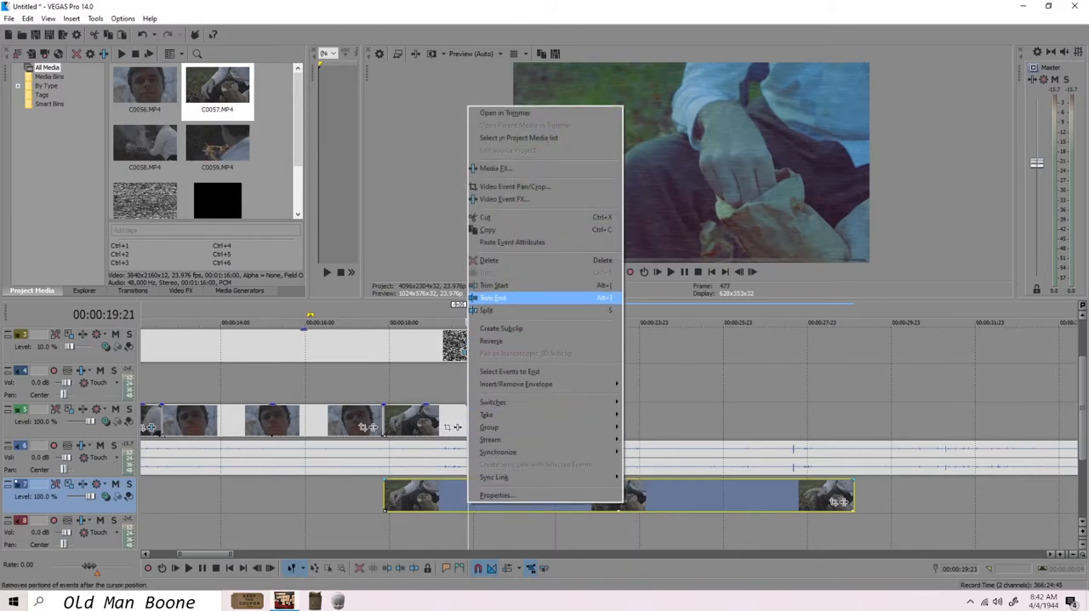
click(493, 298)
Step: Turn off the colour effects in the Media FX chain of the C0057 clip on track 7
right_click(535, 501)
click(557, 160)
click(420, 228)
click(247, 306)
click(453, 180)
Step: Trim the ends of the static overlay on track 3 and the tape distortion overlay on track 1 at 00:00:19:21
click(444, 344)
click(469, 382)
right_click(471, 345)
click(496, 384)
drag(1082, 390, 1082, 362)
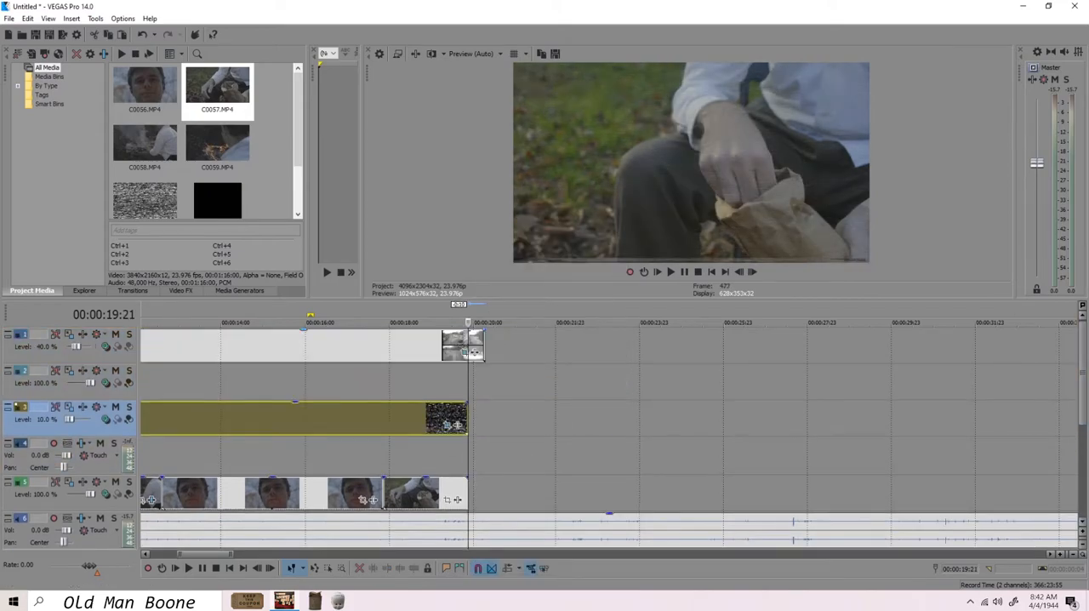
right_click(474, 345)
click(501, 384)
Step: Play back the trimmed section and turn the colour effects back on in the Media FX chain of track 5's C0057 clip
click(438, 345)
key(space)
key(space)
double_click(418, 497)
right_click(412, 497)
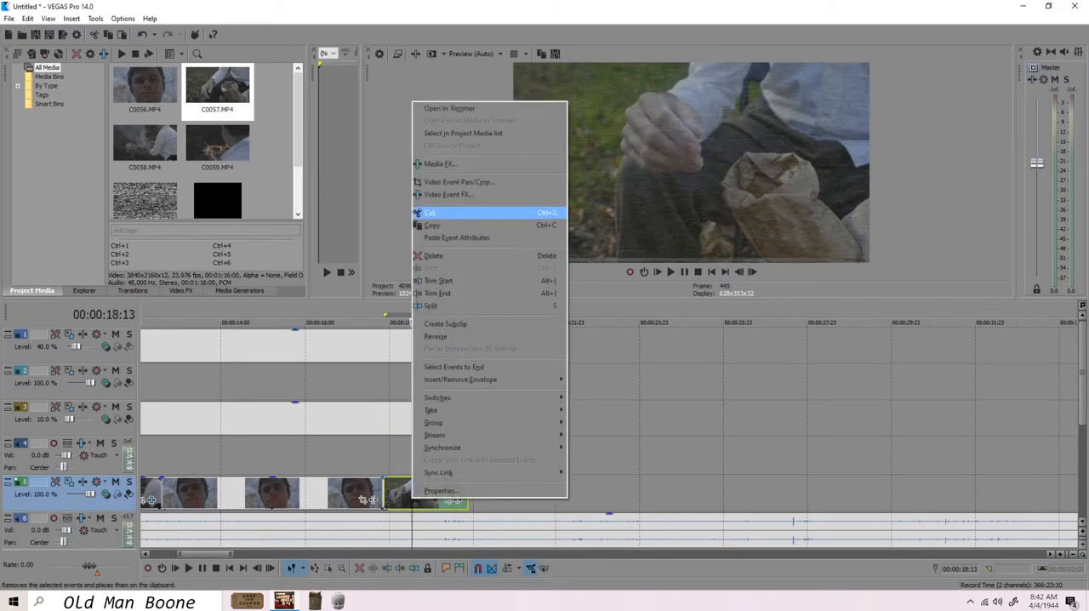
click(440, 164)
click(454, 180)
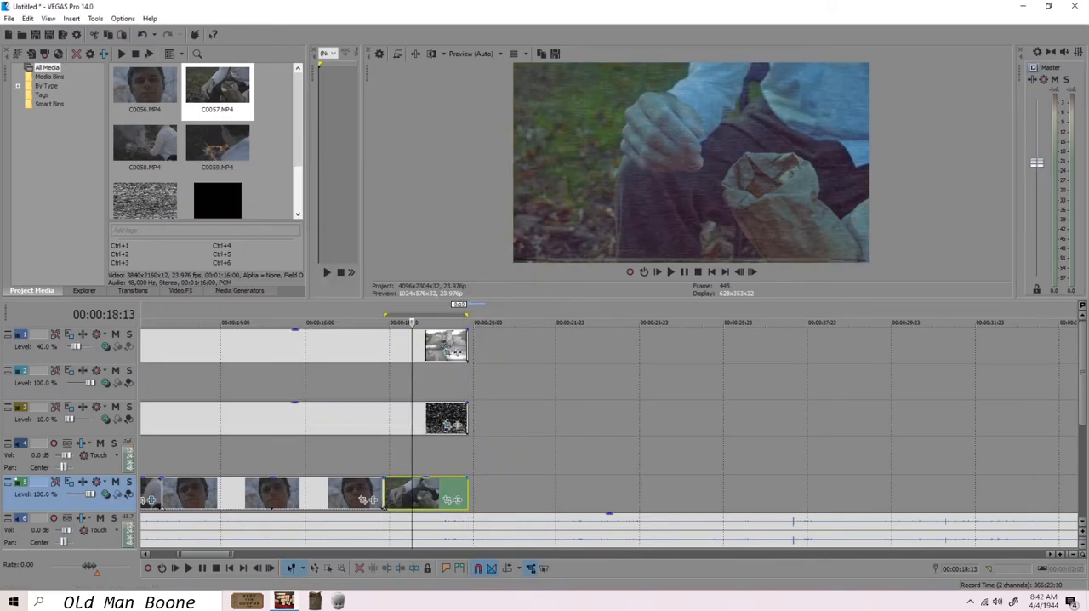
Step: Open the Media FX chain of the trimmed C0057 clip on track 7
scroll(613, 438, down, 2)
click(518, 508)
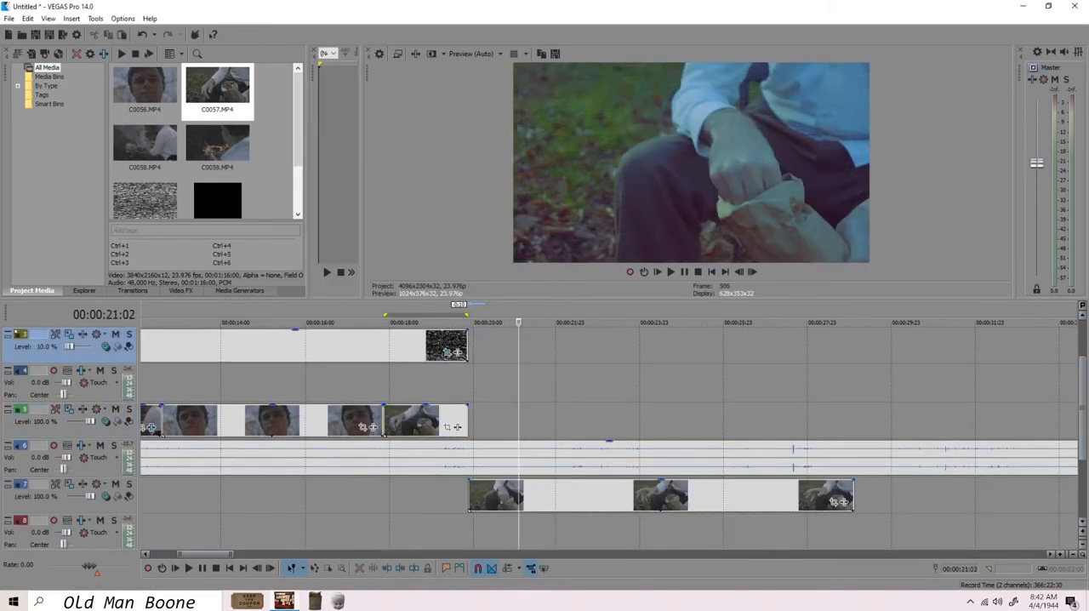
right_click(544, 507)
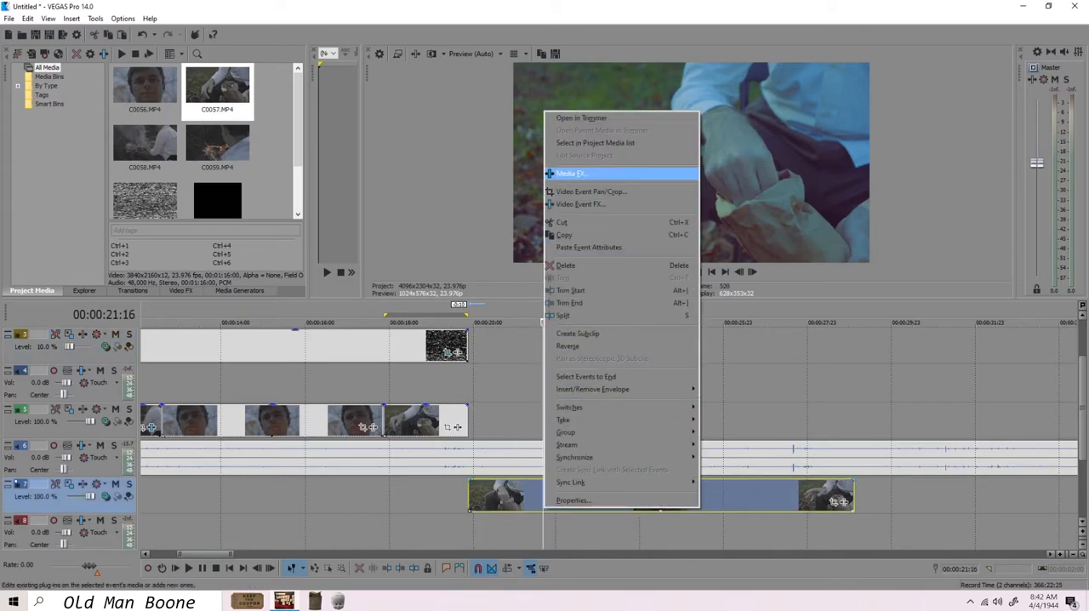
click(572, 172)
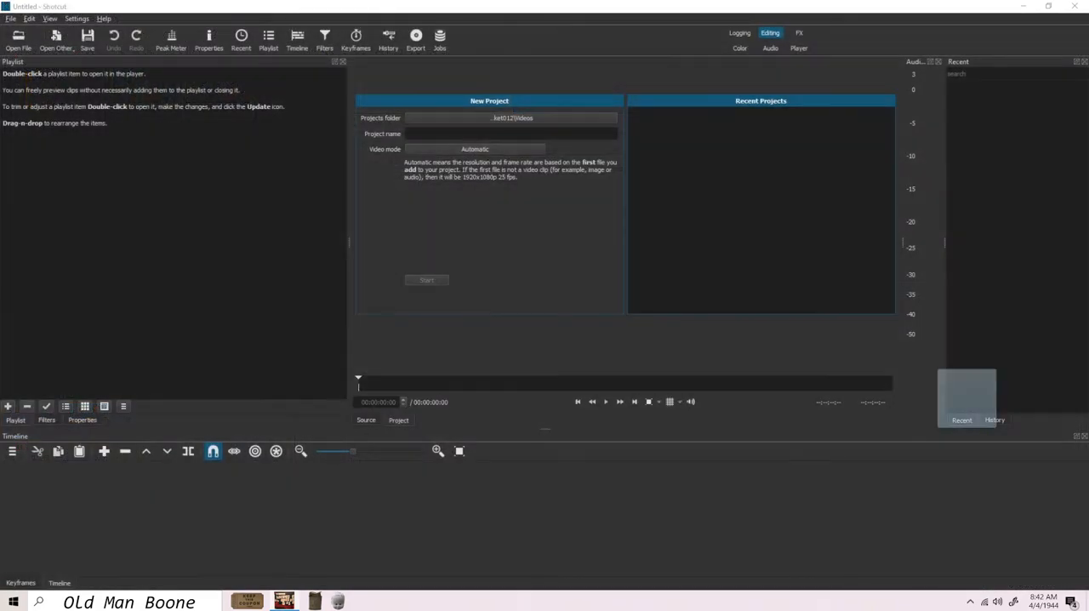
Step: Switch to Shotcut, place C0058.MP4 on video track V1 and add another video track
drag(972, 425, 167, 261)
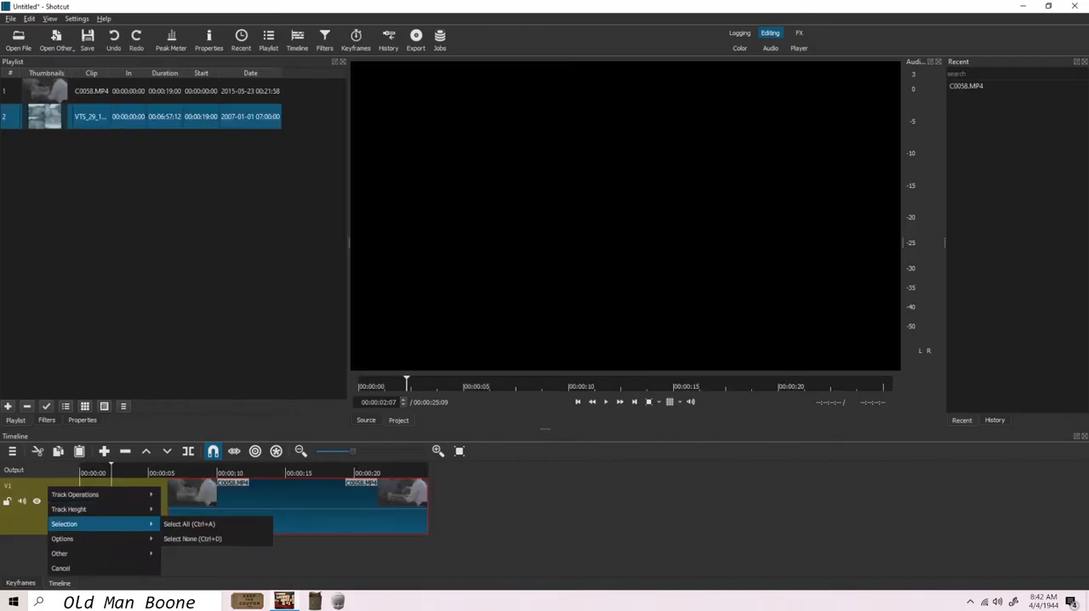
click(204, 520)
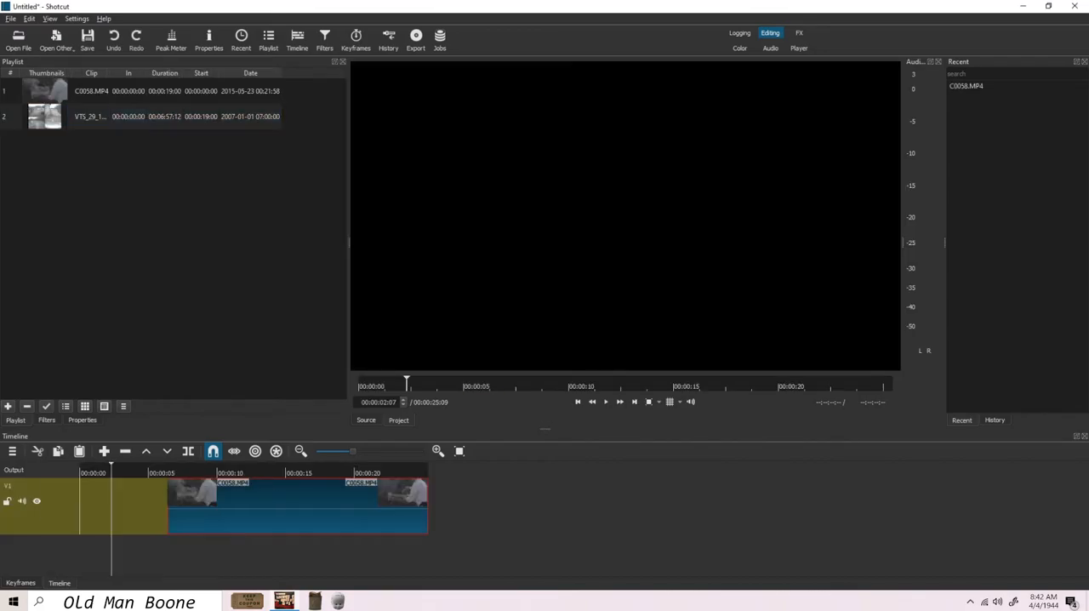
right_click(63, 484)
mouse_move(98, 493)
click(213, 508)
Step: Try to place the VTS_29_1 tape distortion clip from the playlist on the timeline, and undo the placement
mouse_move(596, 435)
mouse_down()
mouse_move(592, 479)
mouse_move(592, 451)
mouse_up()
drag(46, 117, 111, 498)
key(ctrl+z)
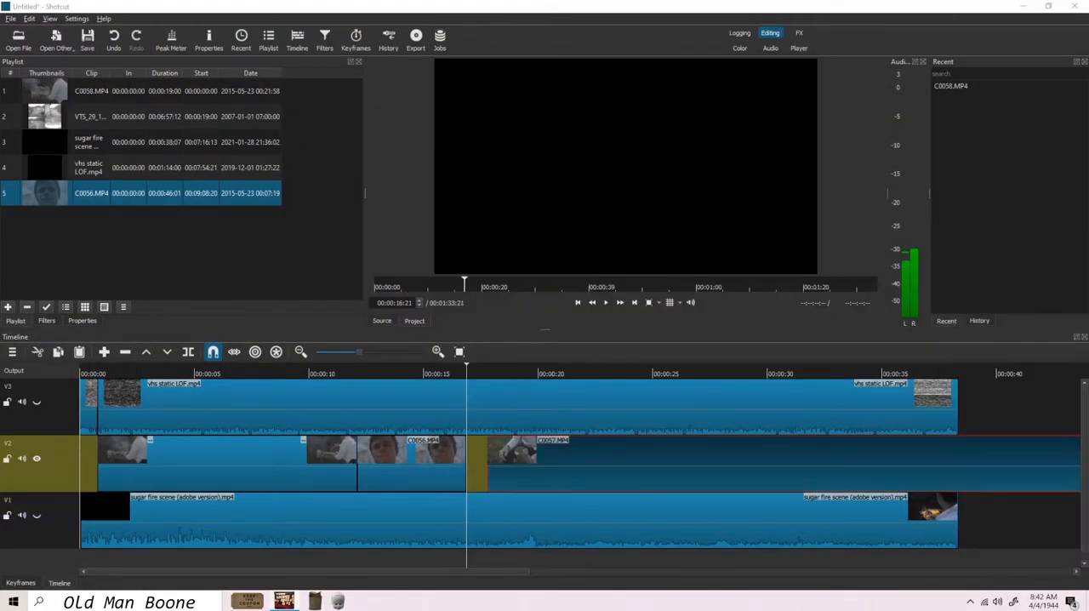
Step: Split the C0056.MP4 clip on V2 at the playhead and delete its surplus part
drag(511, 373, 926, 373)
mouse_move(489, 464)
mouse_down()
mouse_move(533, 463)
mouse_move(510, 464)
mouse_up()
click(189, 351)
key(shift+Delete)
drag(464, 372, 539, 373)
Step: Add a video track above V3 and place the C0057.MP4 clip on it
right_click(69, 469)
mouse_move(102, 477)
click(246, 491)
drag(527, 521, 494, 407)
Step: Split C0057.MP4 on V4 at 00:00:16:22, delete the surplus parts and move the rest to V2 directly after C0056.MP4
drag(465, 373, 495, 393)
scroll(621, 417, down, 1)
drag(417, 373, 466, 373)
click(902, 393)
key(Delete)
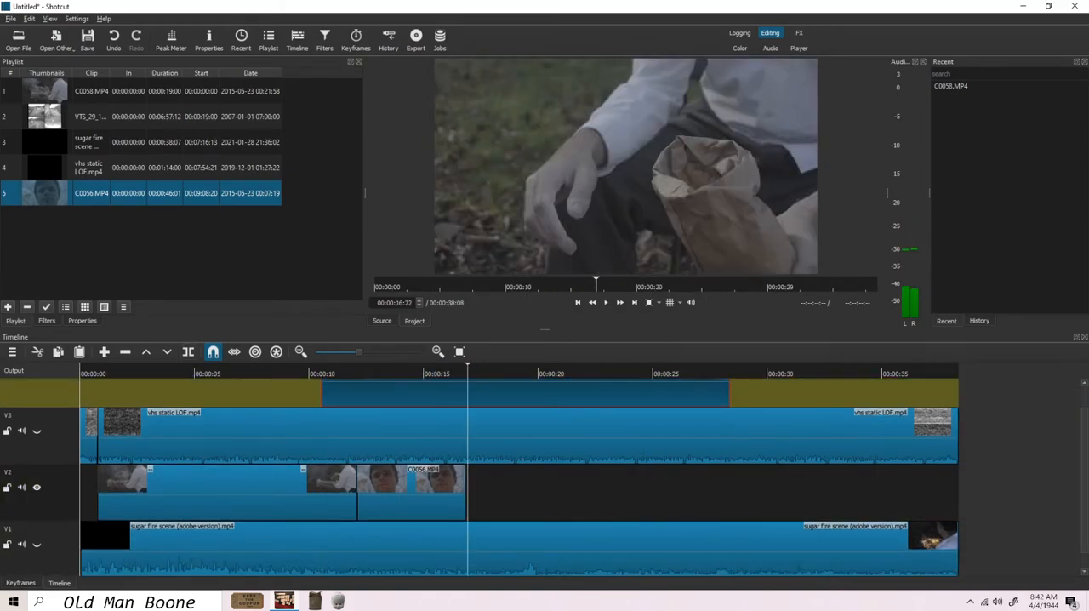
click(188, 351)
key(Delete)
drag(766, 393, 766, 492)
Step: Try the C0058.MP4 clip on V4 with a short playback, and remove it from the track
drag(44, 91, 285, 393)
key(space)
key(space)
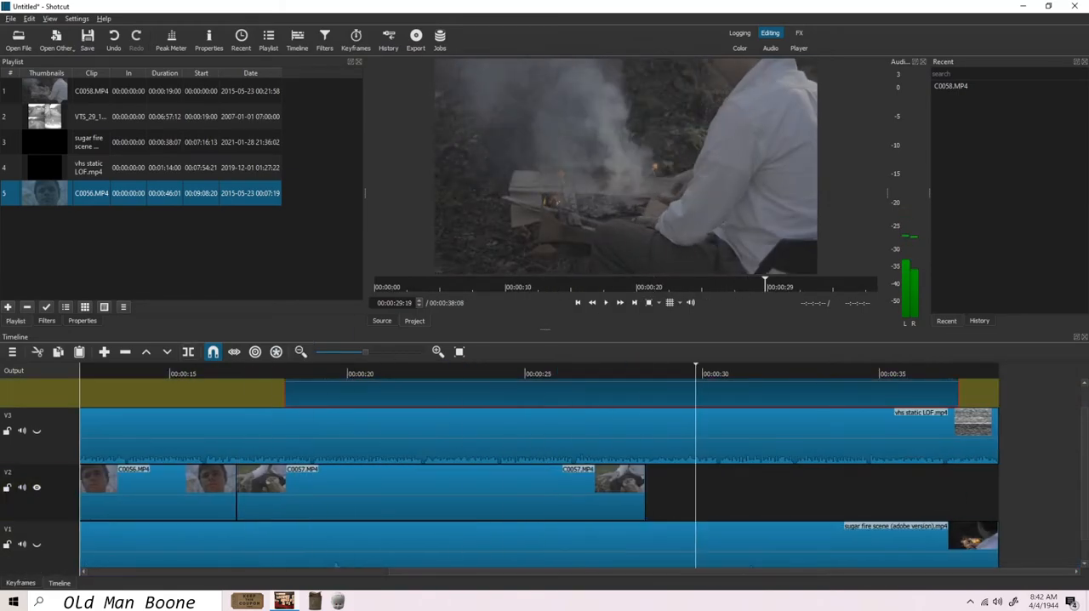
key(Delete)
Step: Move the C0059.MP4 clip along V4 to follow C0057.MP4 and split it at the end of the project
drag(491, 393, 303, 393)
drag(305, 393, 993, 373)
click(188, 352)
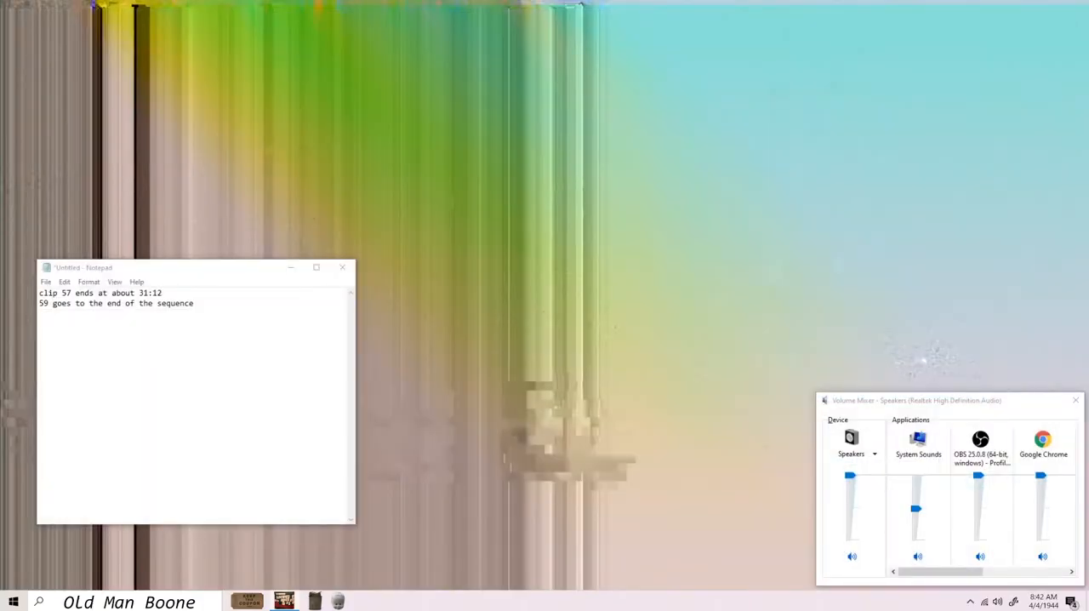
Step: Save the project as "sugar shotcut edit.mlt"
click(284, 601)
click(499, 550)
key(Return)
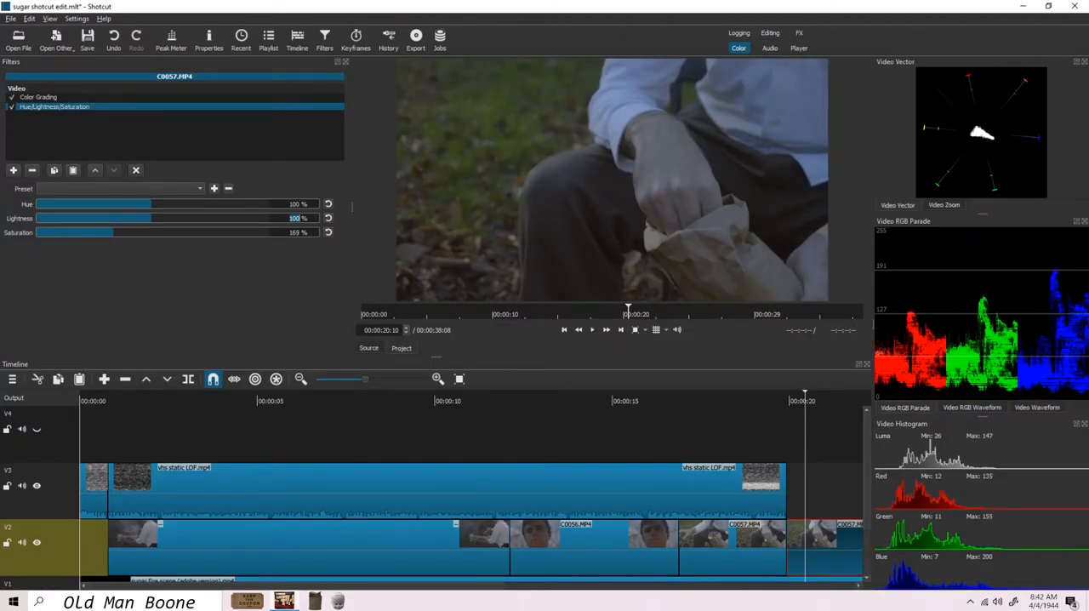
Step: Add the Old Film: Technocolor filter to the longer C0057.MP4 clip on V2
scroll(471, 494, right, 10)
click(13, 170)
scroll(94, 160, down, 10)
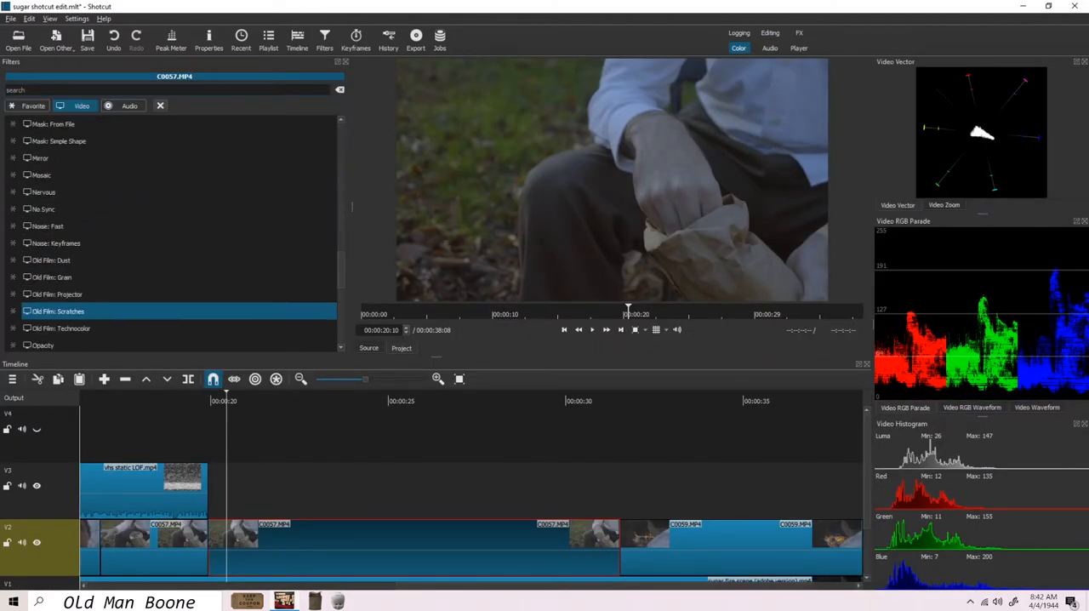
click(60, 328)
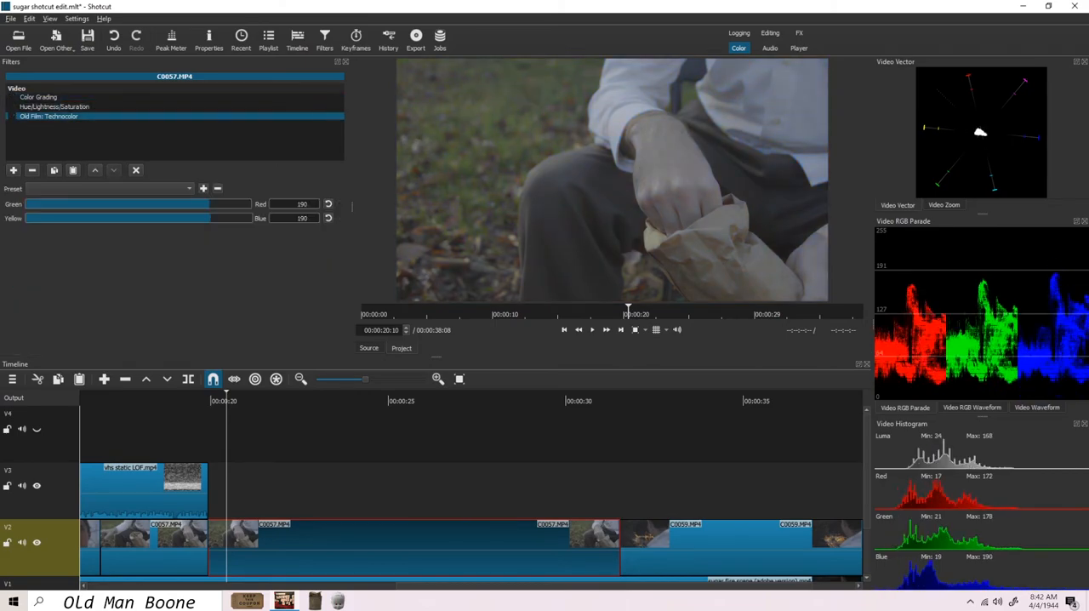
Step: Remove the Old Film: Technocolor filter from the C0057.MP4 clip and re-enable Hue/Lightness/Saturation and Color Grading
click(12, 106)
click(12, 97)
click(12, 97)
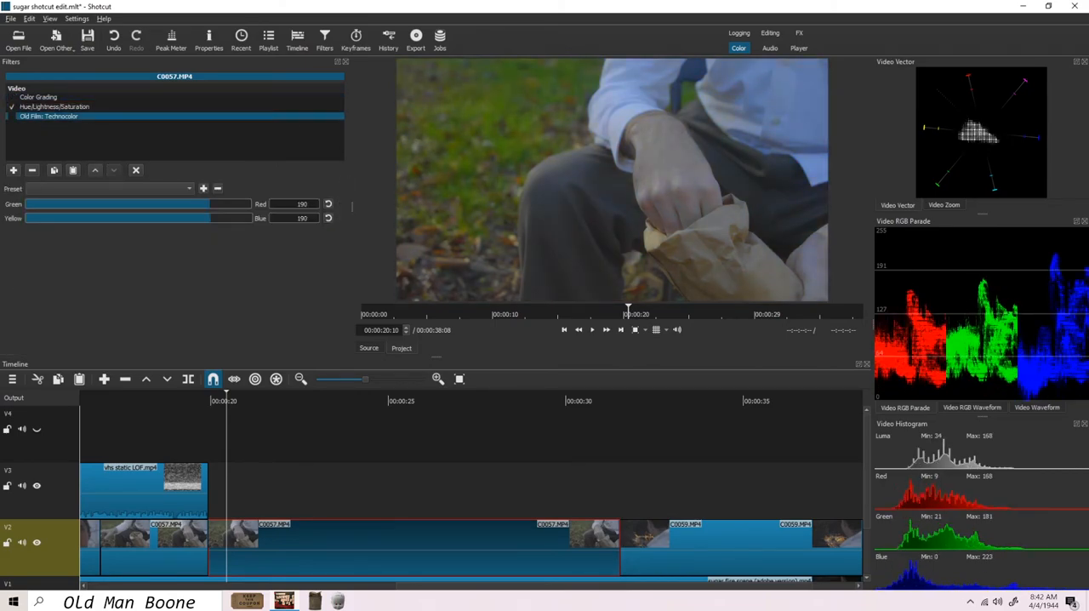
click(33, 170)
click(12, 97)
Step: Paste the copied filters onto the C0059.MP4 clip at the end of V2
scroll(471, 494, right, 2)
click(662, 549)
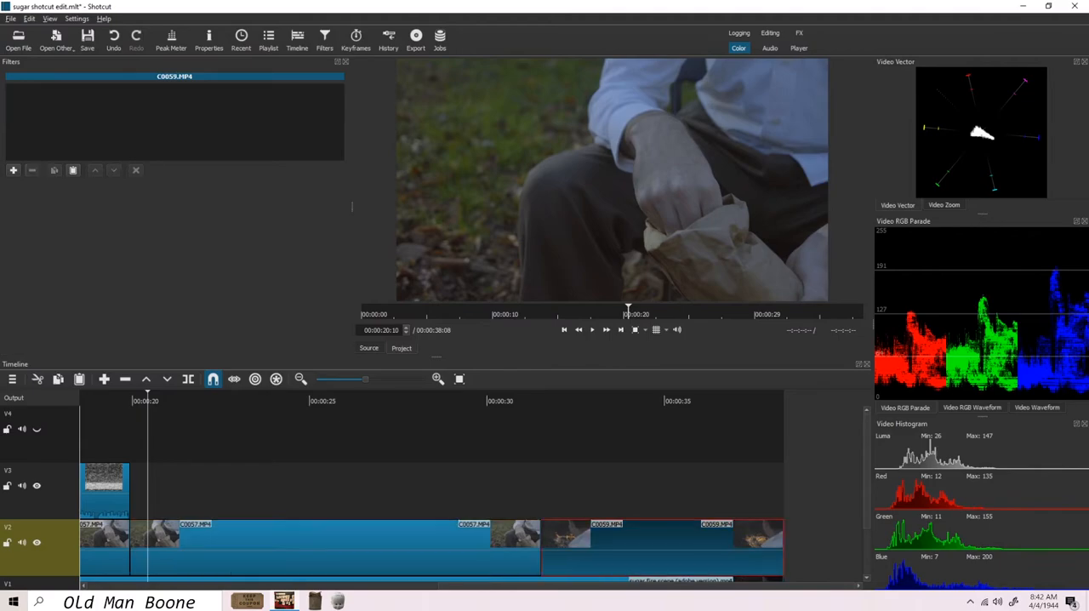
click(73, 170)
Step: Add the RGB Shift filter to the campfire clip at the beginning of V2
scroll(471, 493, left, 6)
key(Home)
scroll(470, 493, down, 2)
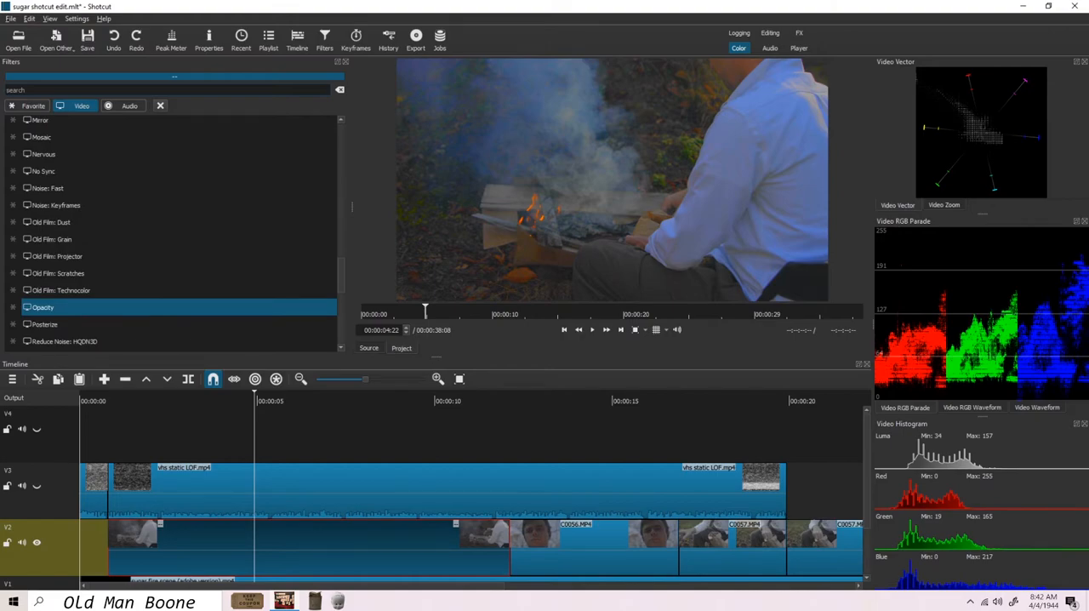
key(Down)
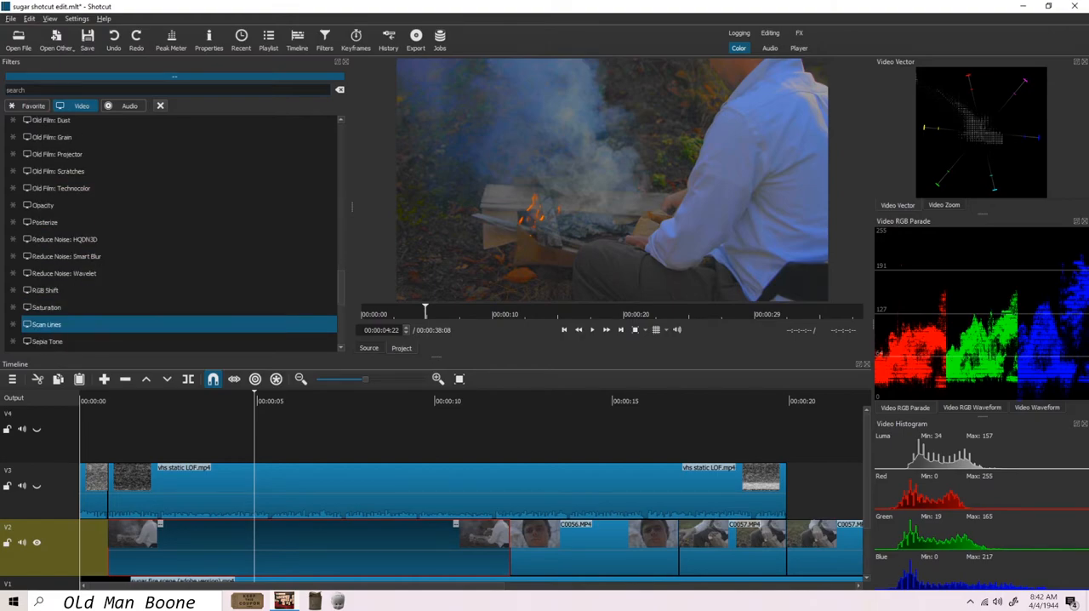
key(Up)
key(Up)
key(Return)
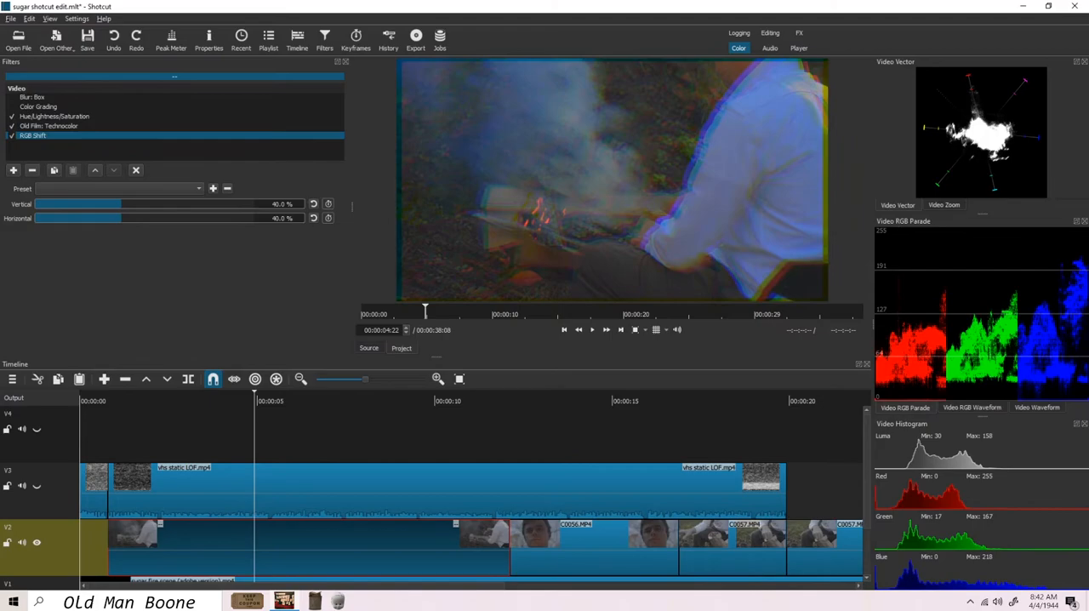
Step: Set the RGB Shift filter's horizontal and vertical shift to 10%
drag(146, 218, 185, 218)
key(Tab)
text(10)
key(Tab)
text(10)
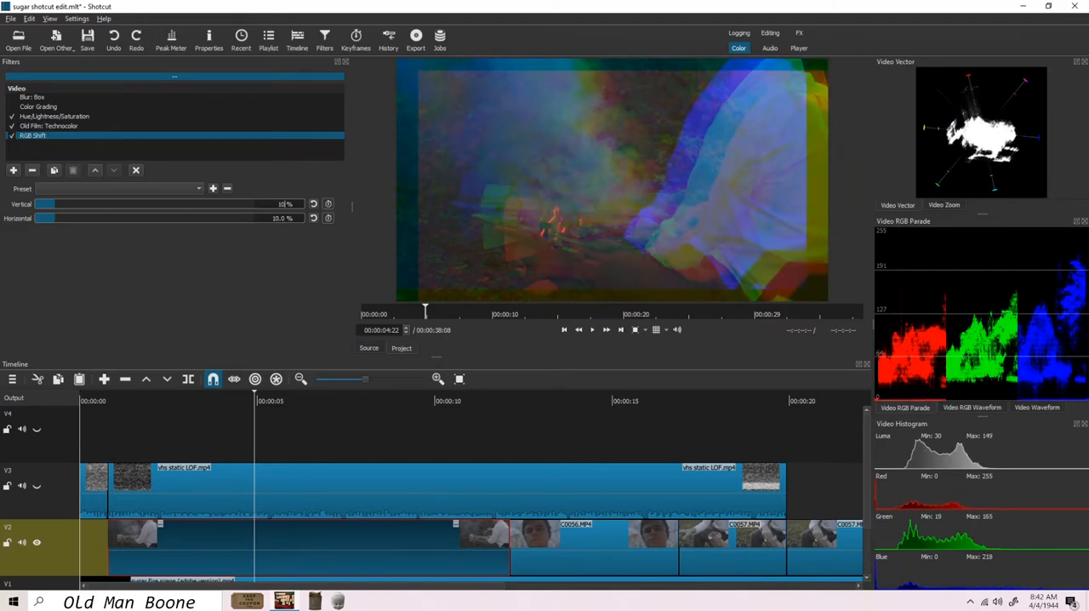
text(0)
Step: Try extreme RGB Shift values, reset them, and set the vertical shift to 52.6% and the horizontal shift to 45.4%
drag(253, 218, 35, 218)
click(314, 204)
click(314, 219)
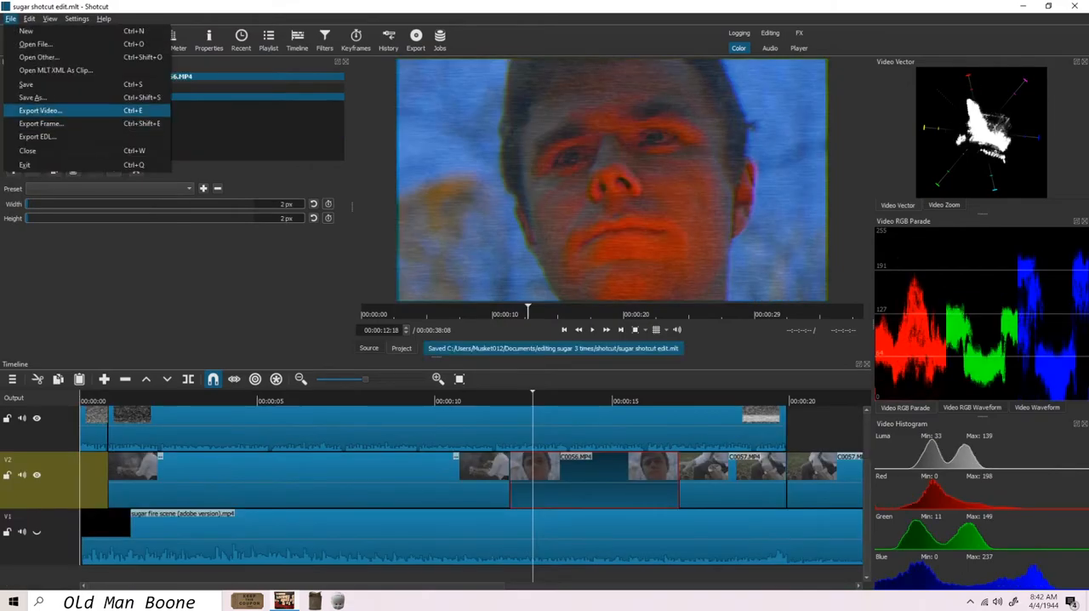
Step: Save the project and start exporting the timeline as an MP4 file into the export folder
click(47, 111)
scroll(73, 205, down, 15)
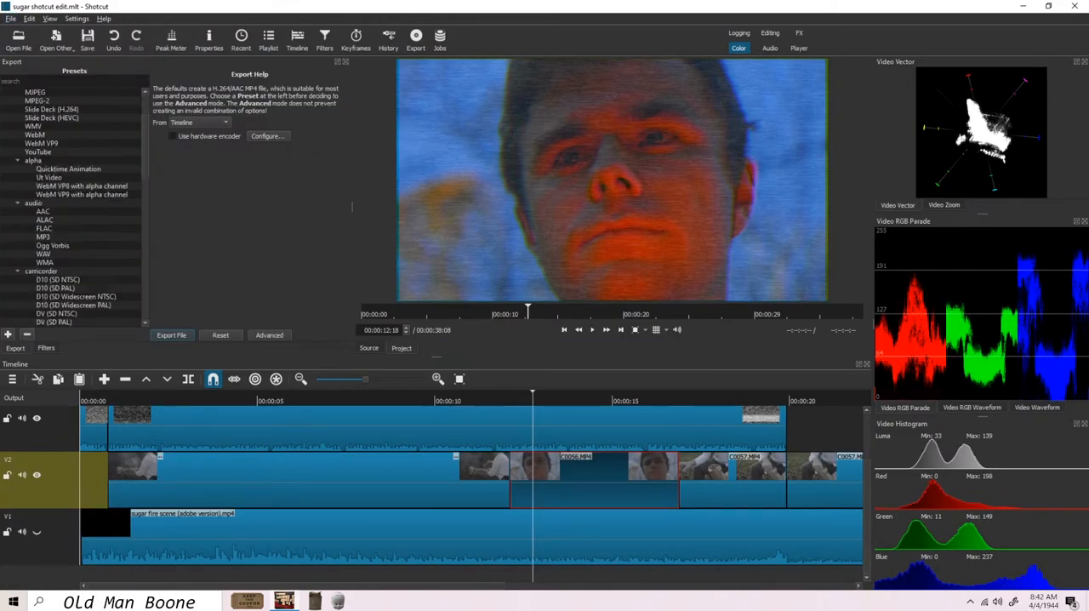
click(172, 335)
double_click(130, 95)
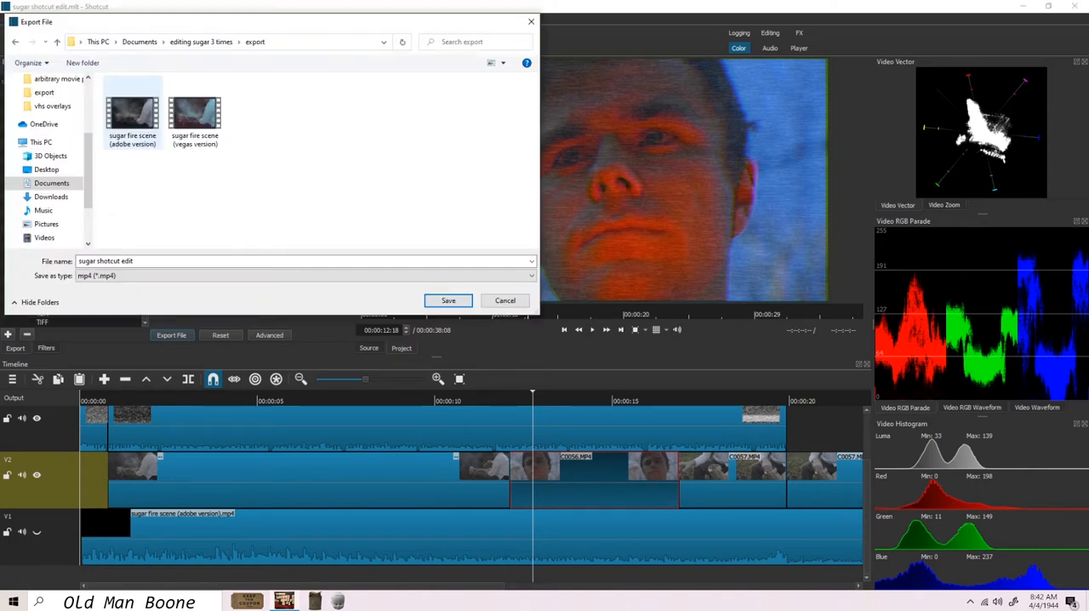